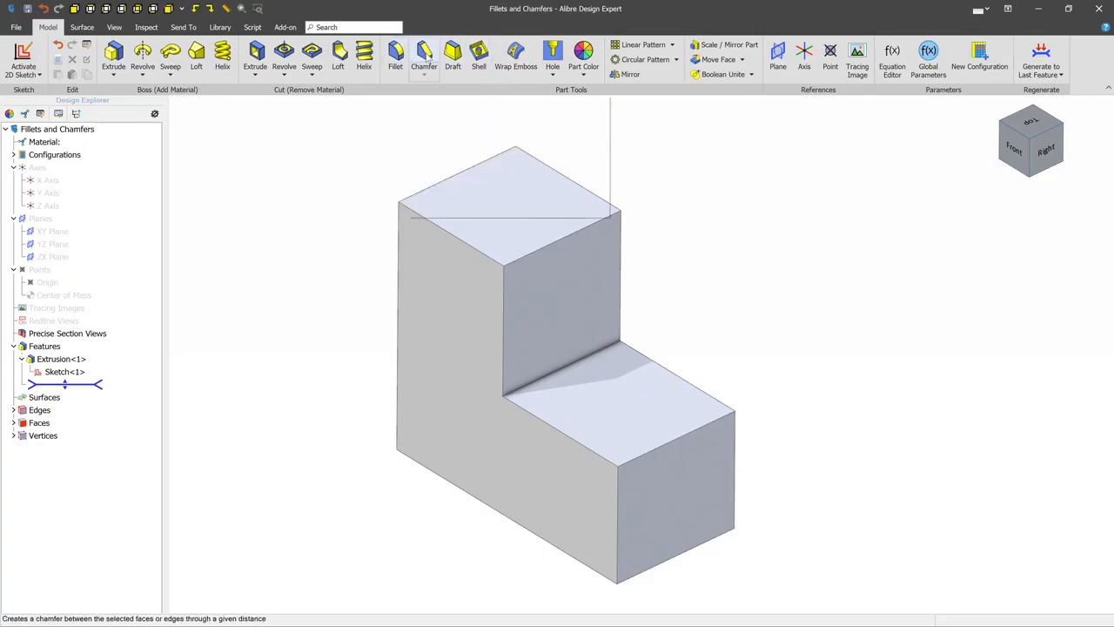
# Fillet the two long, parallel top edges of the tall block with a constant 0.200" radius
pyautogui.click(396, 57)
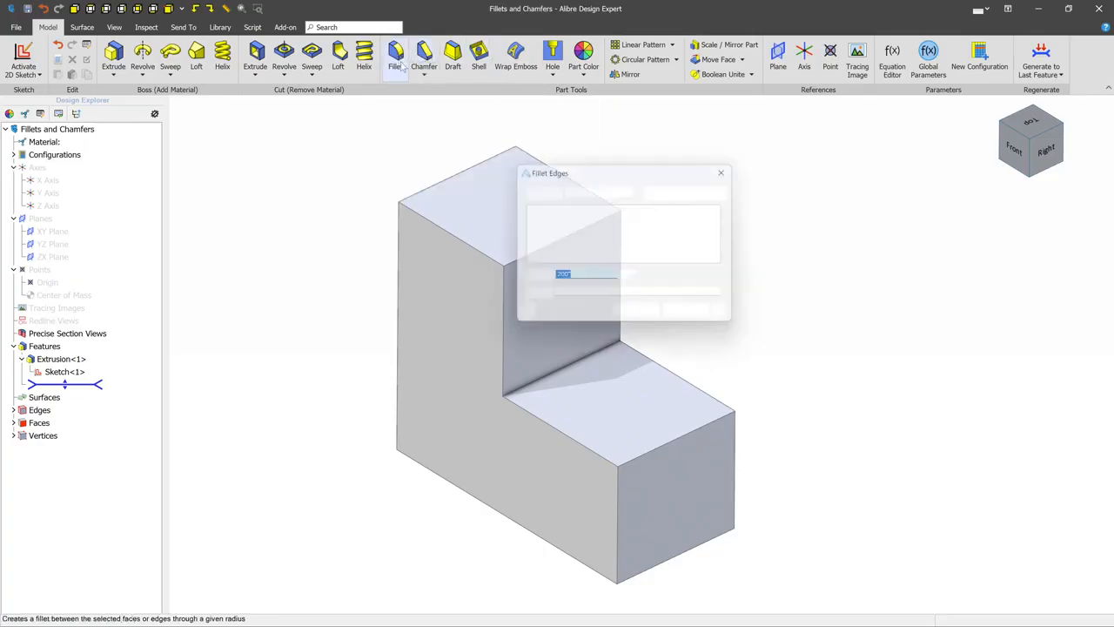
pyautogui.click(450, 235)
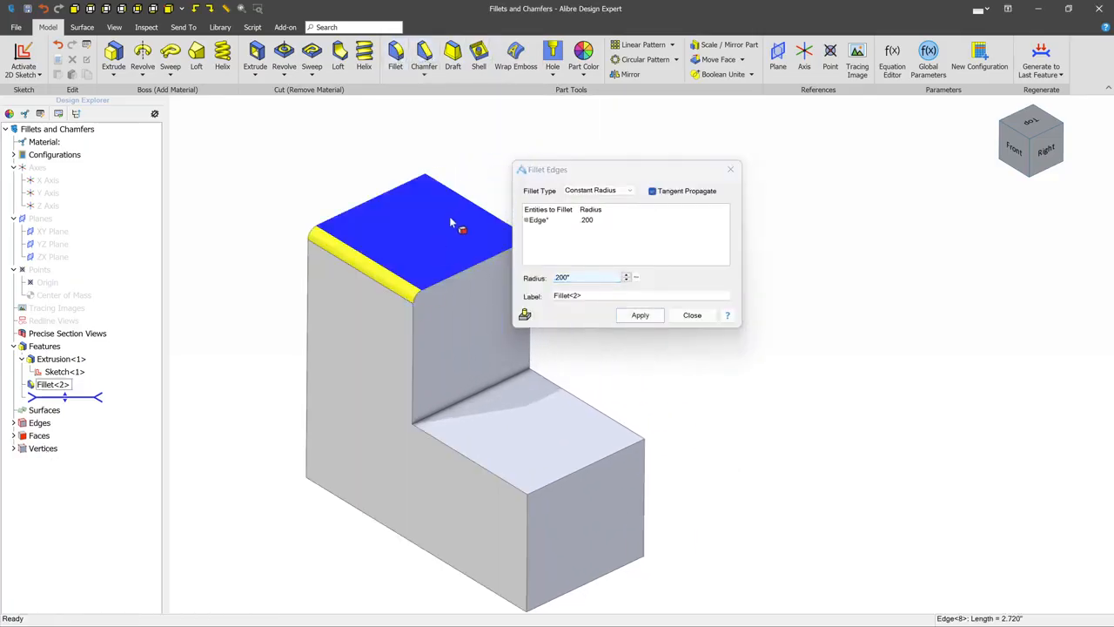
pyautogui.click(463, 197)
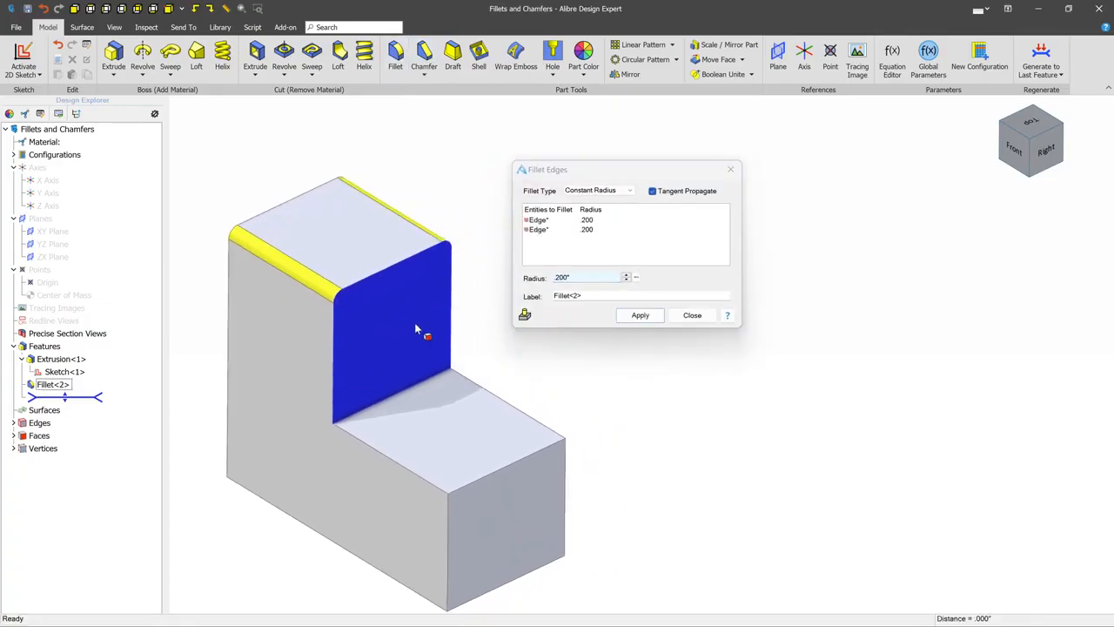
pyautogui.click(639, 316)
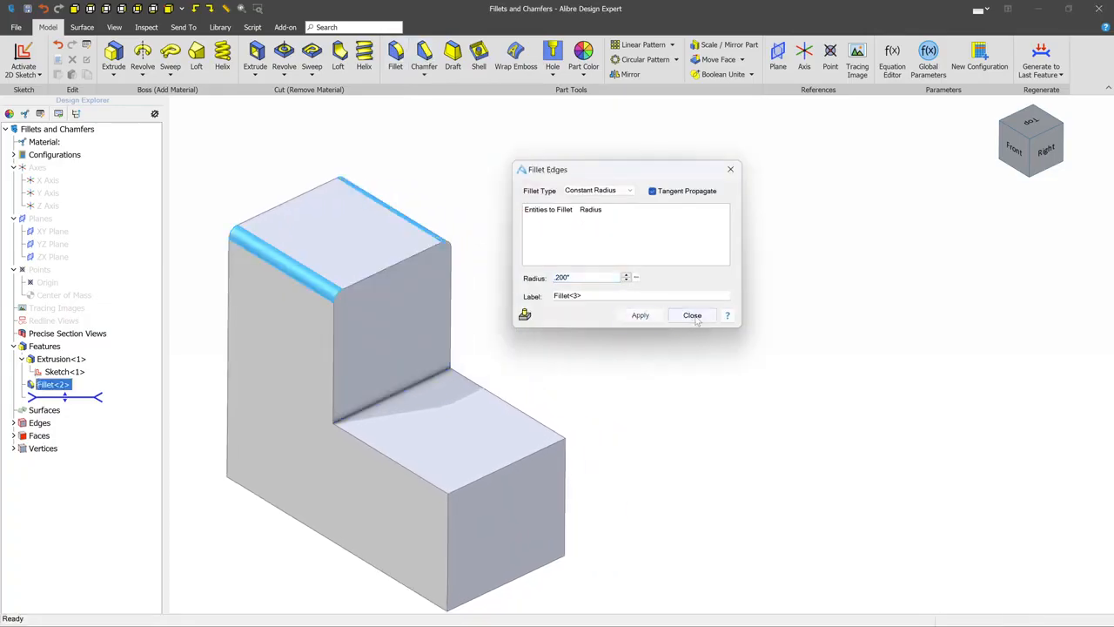
# Chamfer the two long top edges of the lower step with an equal distance of 0.250"
pyautogui.click(424, 54)
pyautogui.click(410, 470)
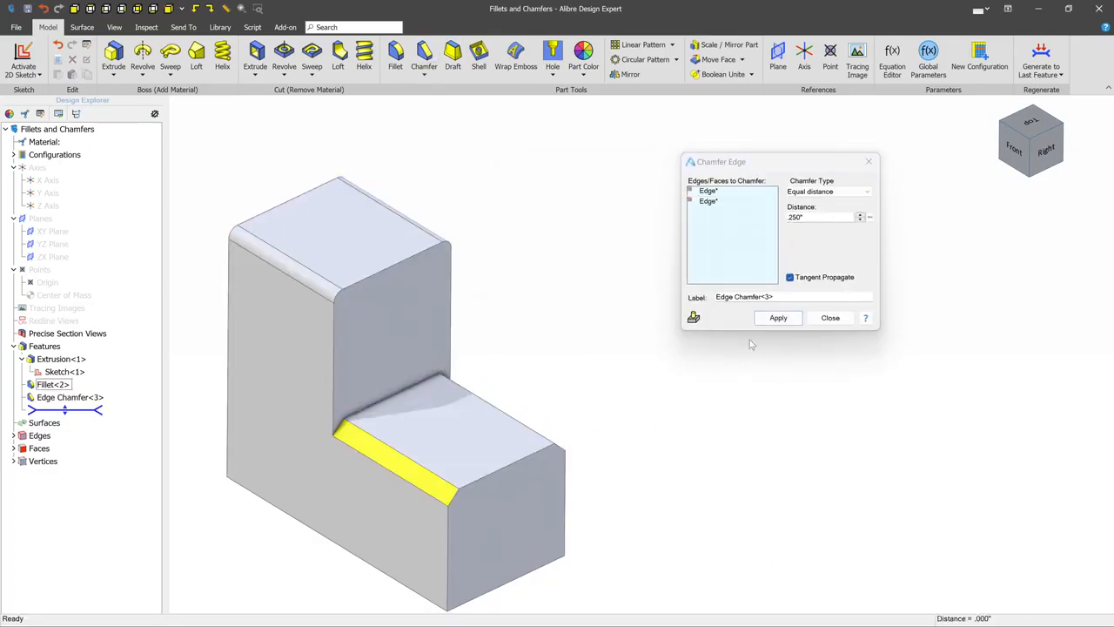
pyautogui.click(778, 318)
pyautogui.click(828, 317)
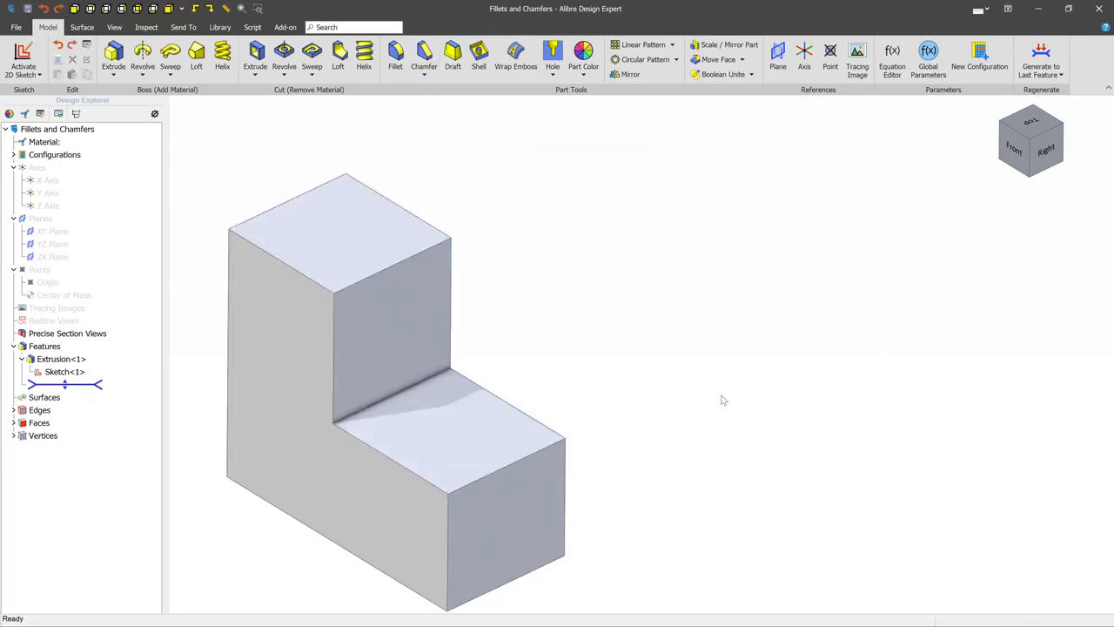
# Start a constant-radius 0.200" fillet on the tall block's front, back and outer left top edges
pyautogui.click(396, 54)
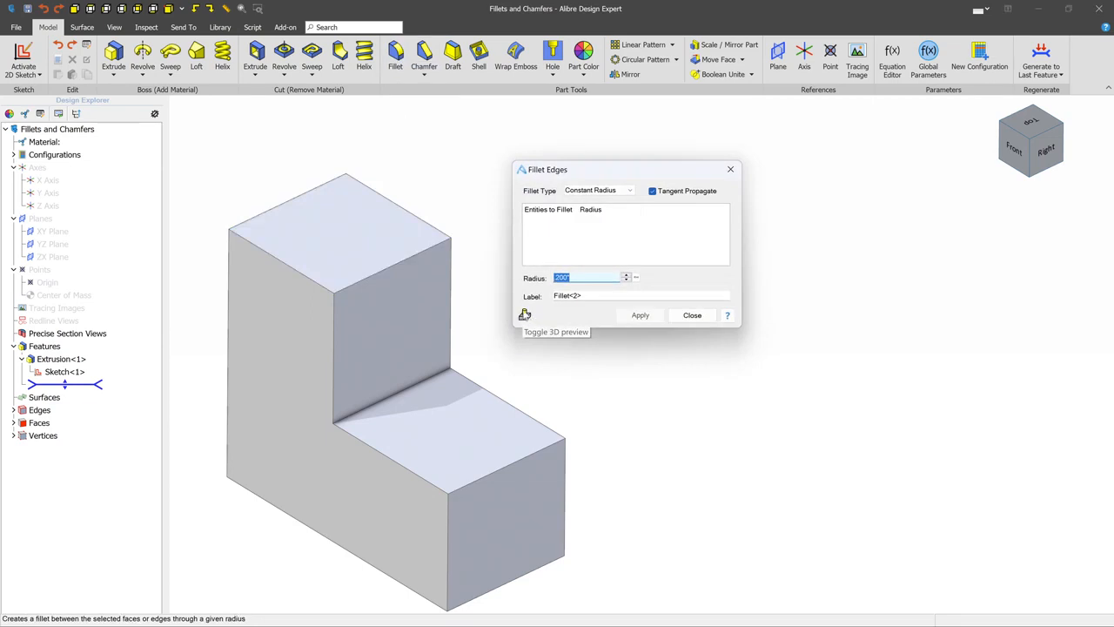
pyautogui.click(299, 272)
pyautogui.click(403, 209)
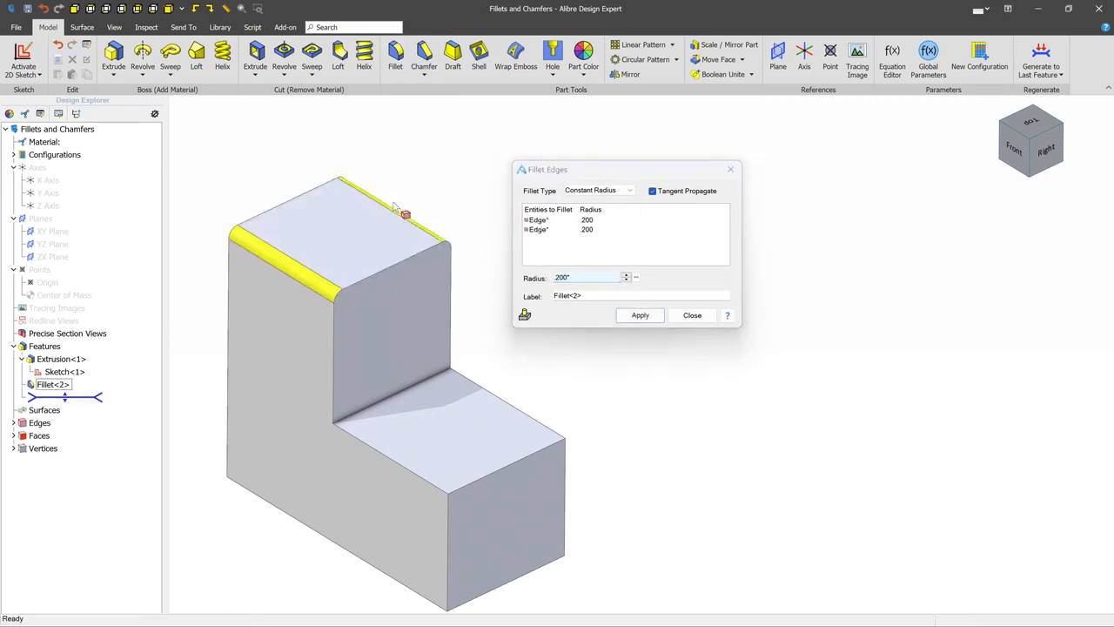
pyautogui.click(315, 192)
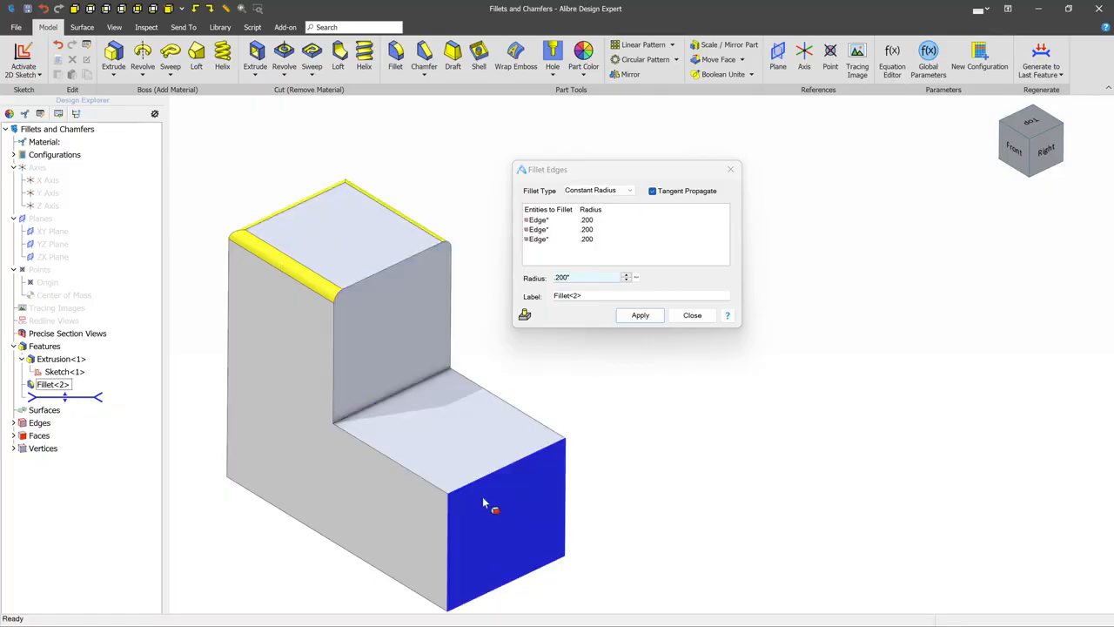
# Add the lower step's end face to the fillet selection and remove it again using the wireframe preview
pyautogui.click(512, 516)
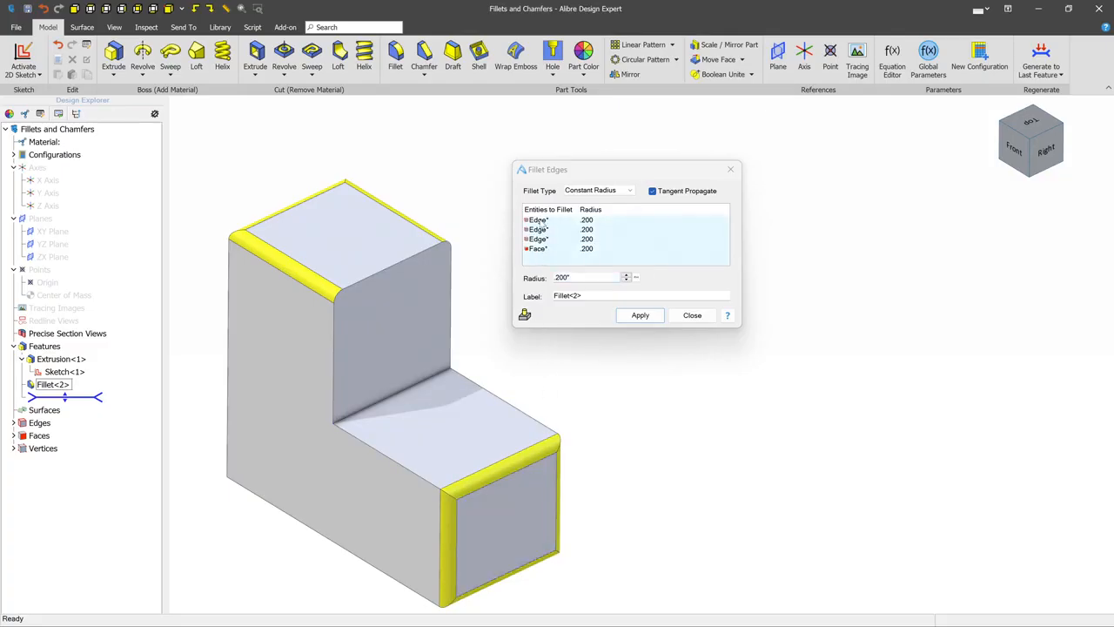
pyautogui.rightClick(562, 250)
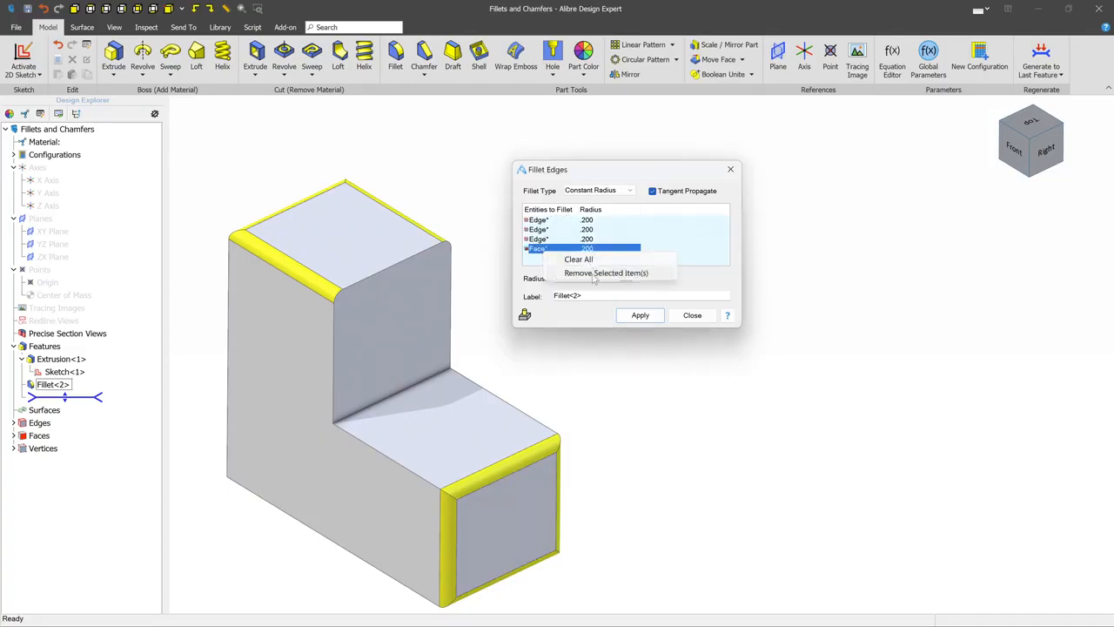
pyautogui.click(697, 277)
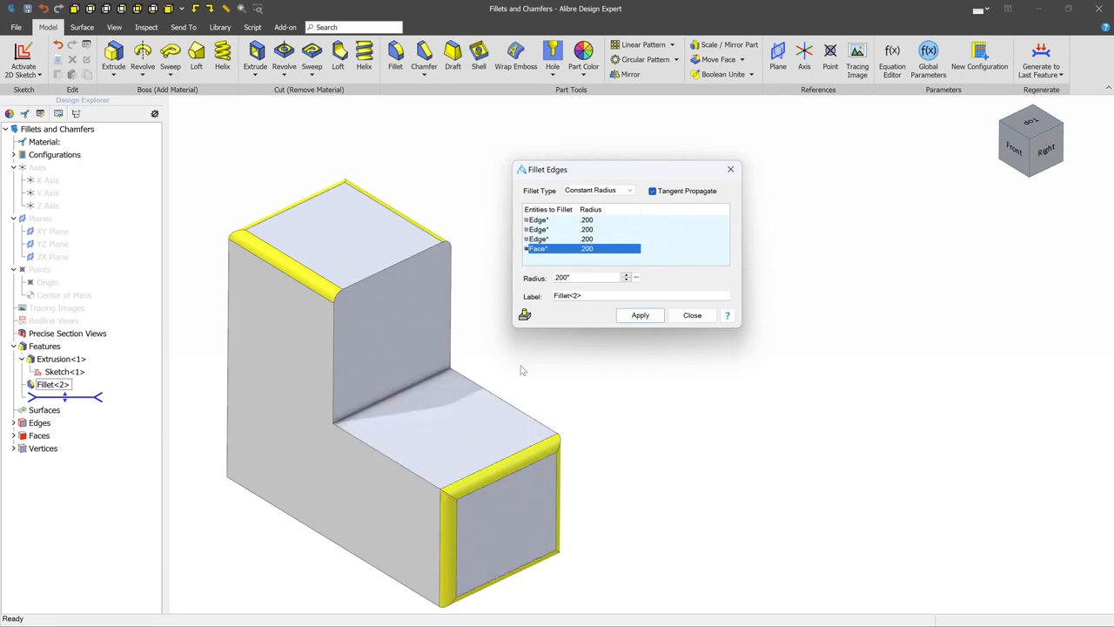
pyautogui.click(525, 315)
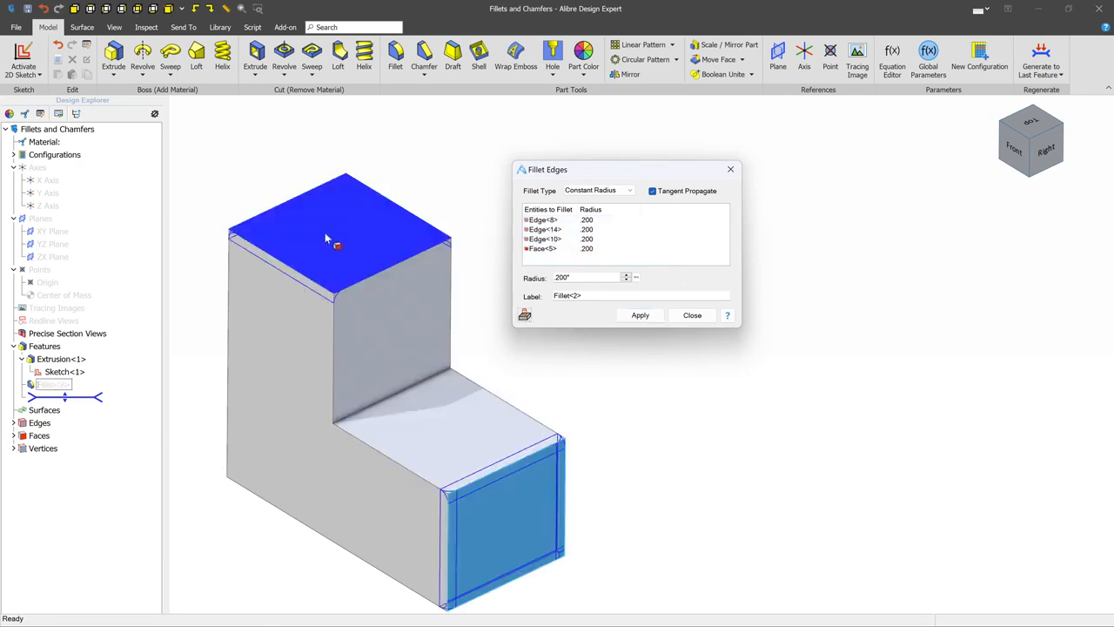
pyautogui.click(511, 522)
pyautogui.click(524, 520)
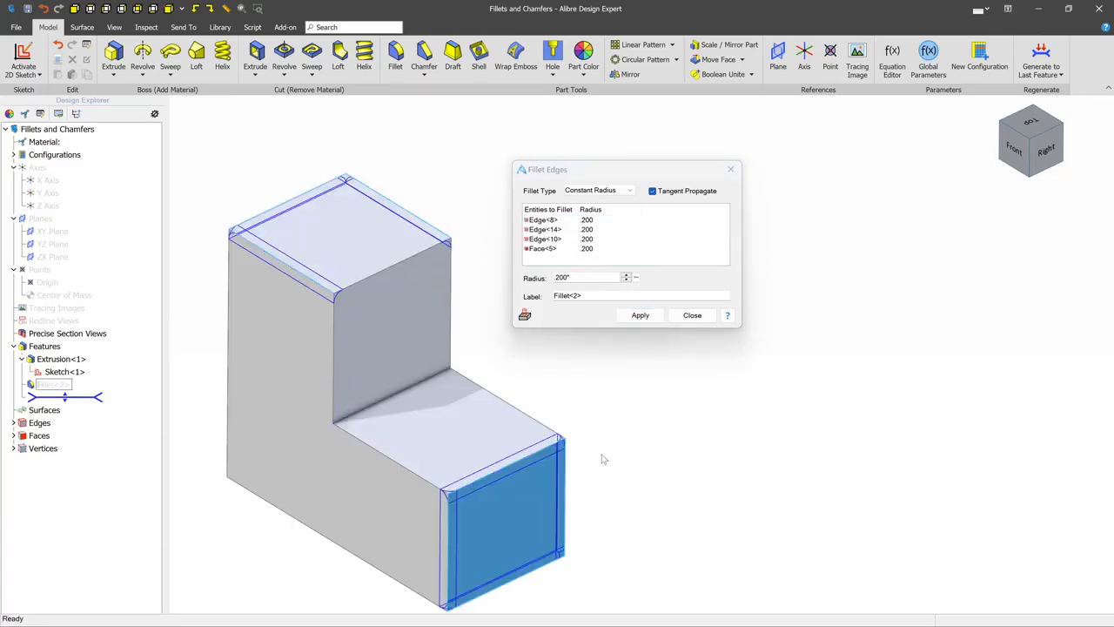
pyautogui.click(529, 511)
pyautogui.click(524, 315)
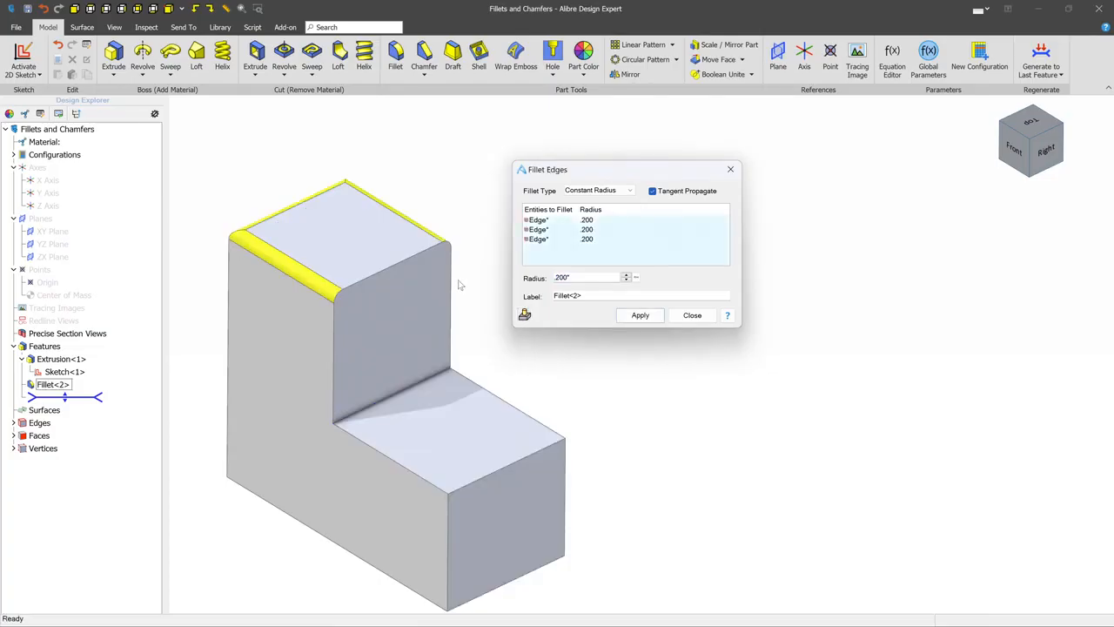
# Add the tall block's inner front vertical edge and the lower step's long front top edge to the fillet, comparing 3D and wireframe previews
pyautogui.click(334, 324)
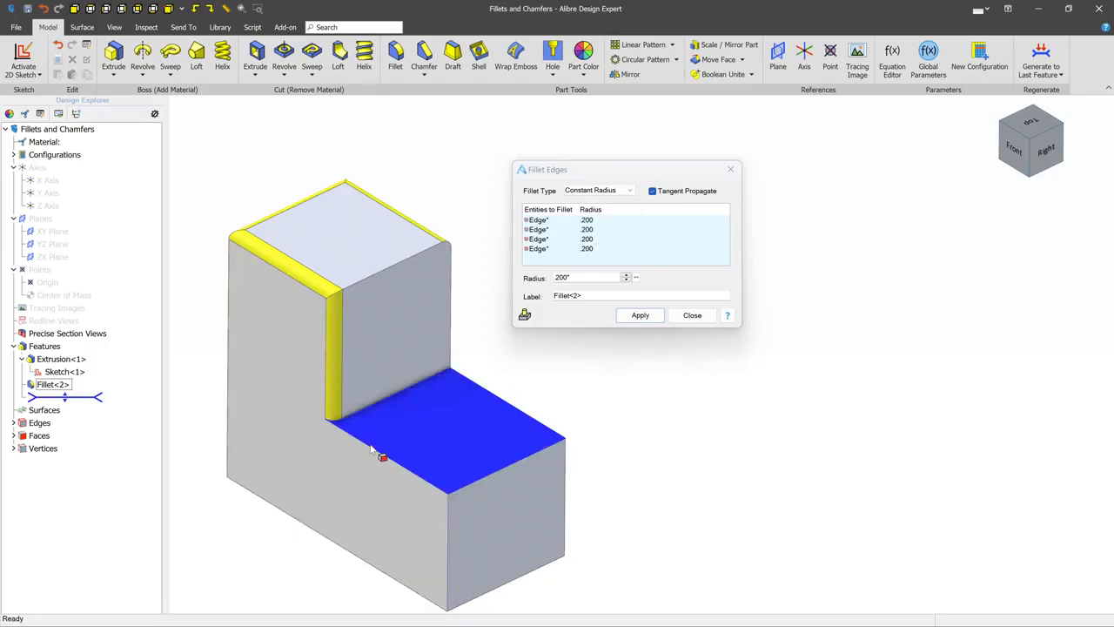
pyautogui.click(524, 315)
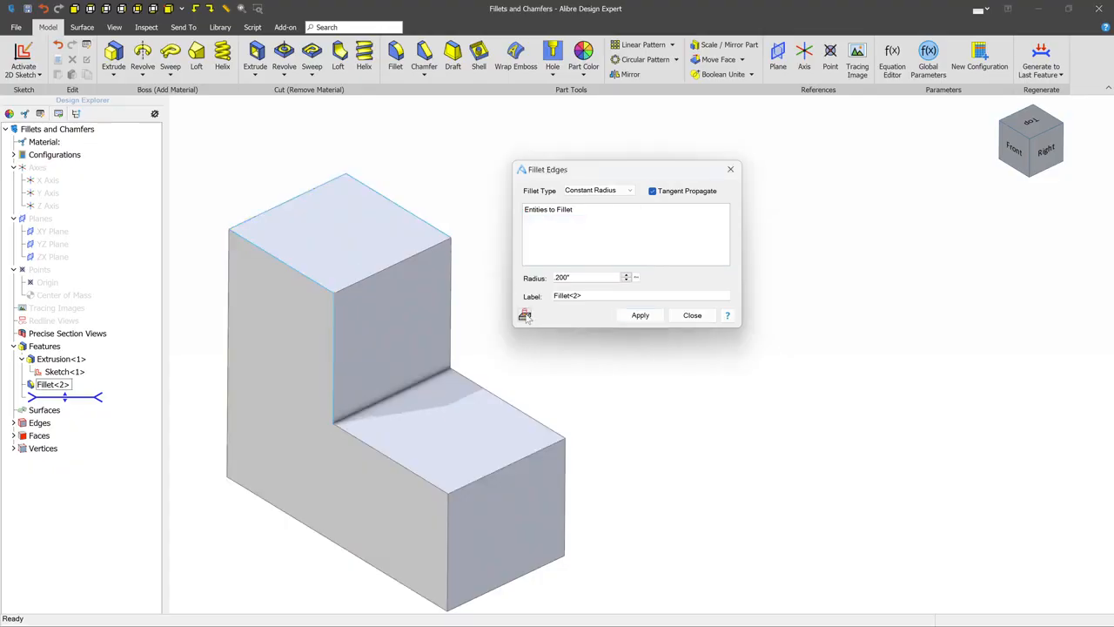
pyautogui.click(378, 451)
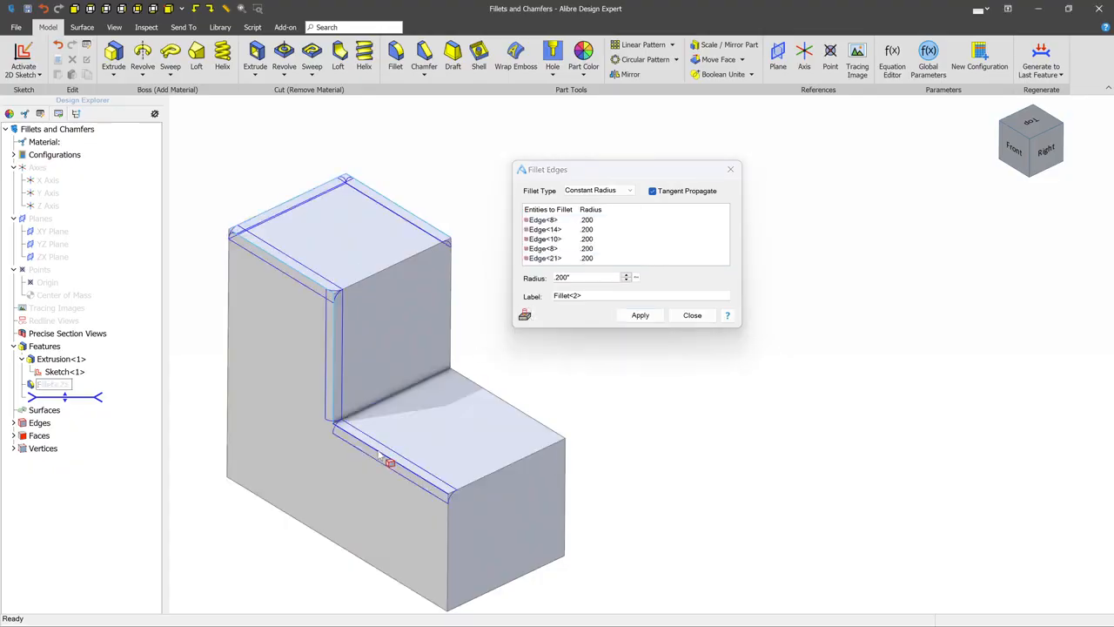
pyautogui.click(525, 315)
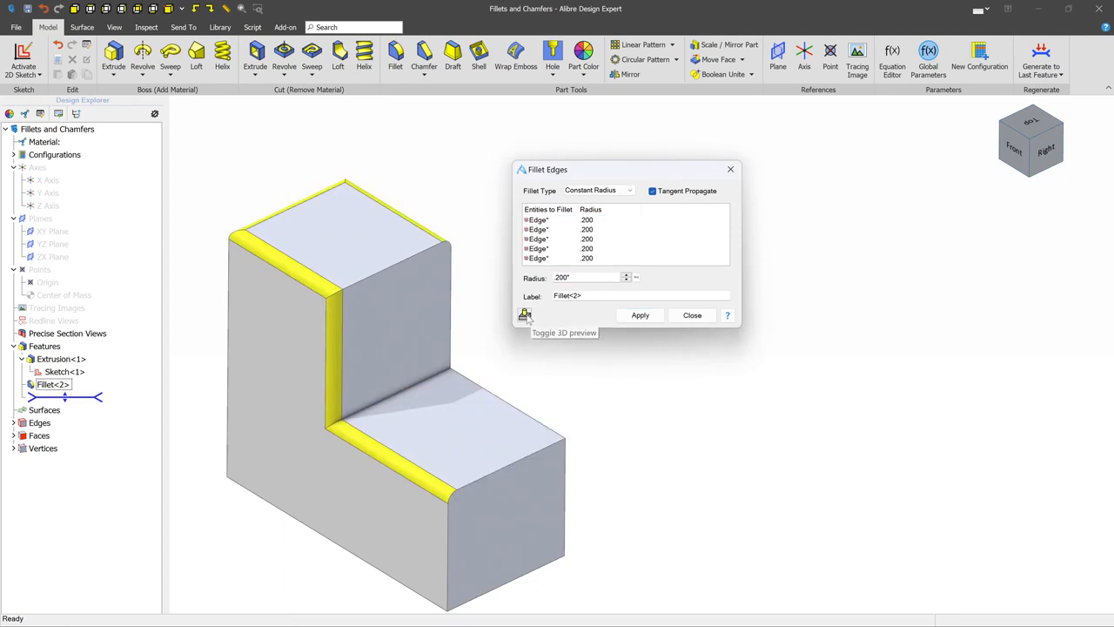
pyautogui.click(525, 316)
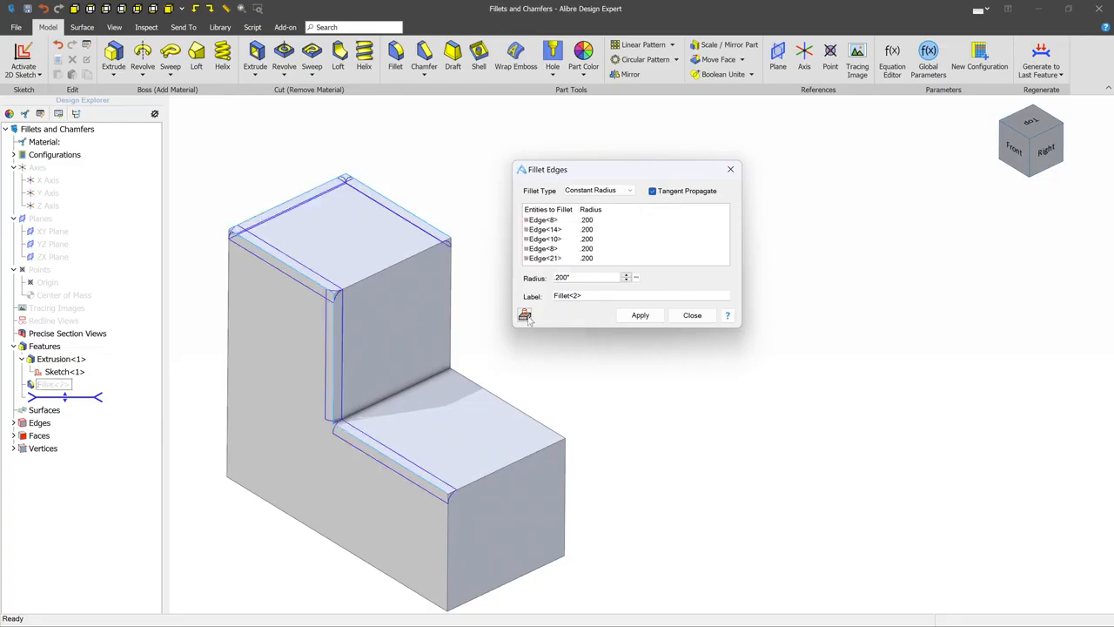
pyautogui.click(524, 316)
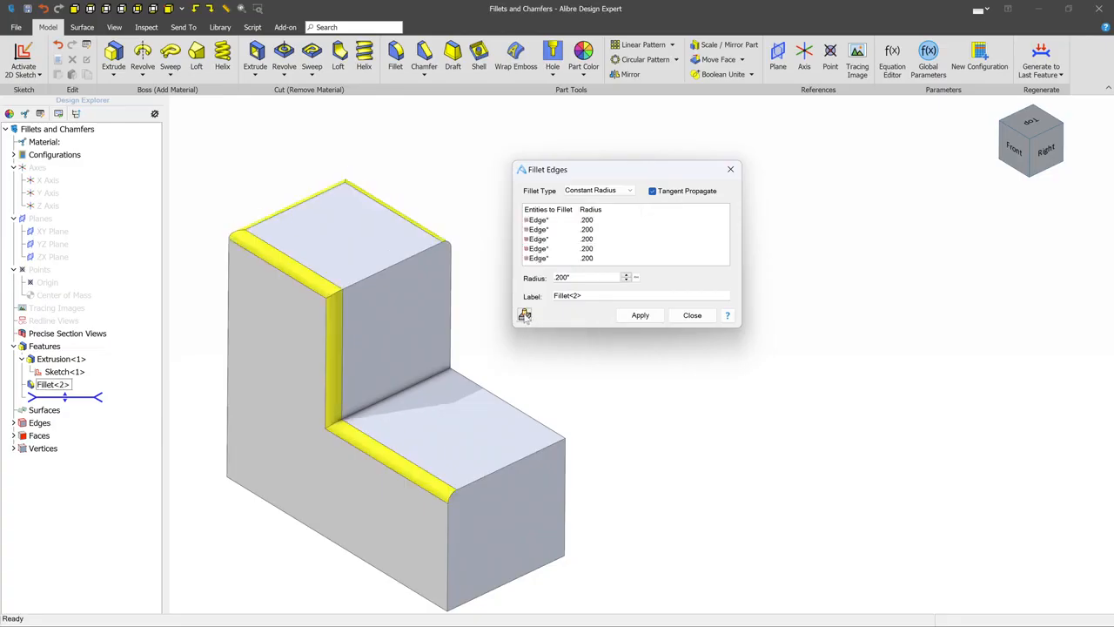
# Set the radius of all selected fillet edges to 0.500" and apply the fillet
pyautogui.click(626, 275)
pyautogui.click(625, 275)
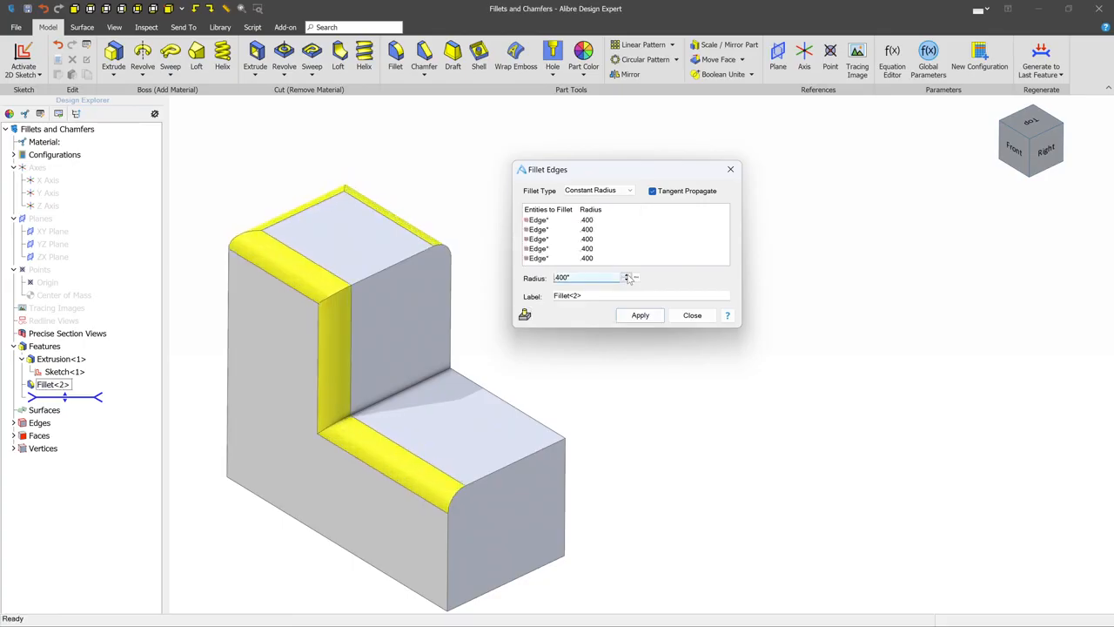
pyautogui.click(626, 275)
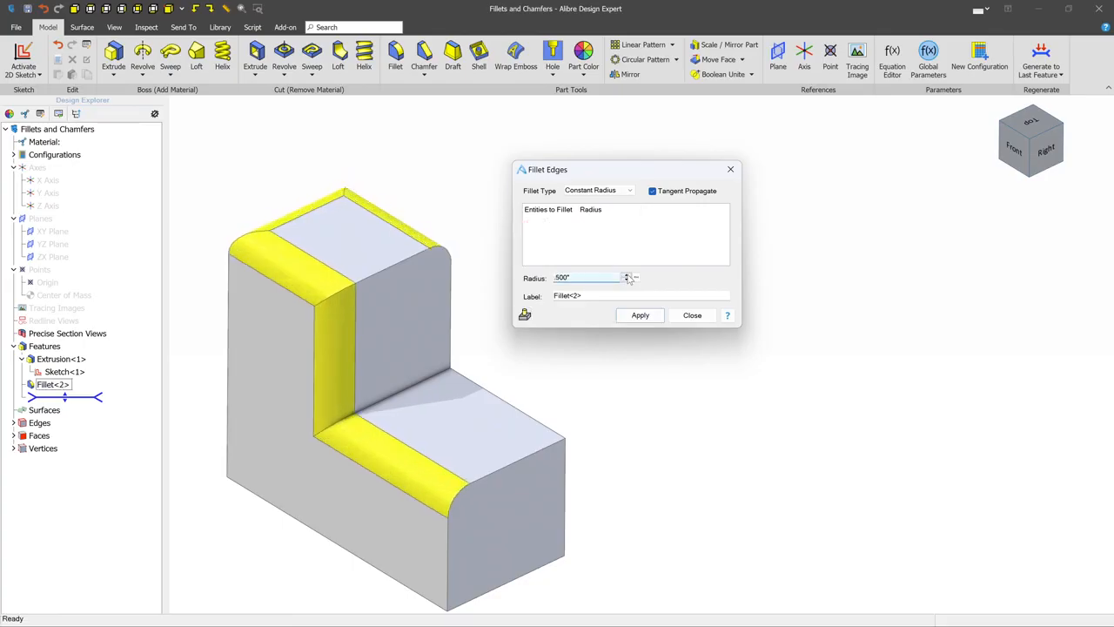
pyautogui.click(647, 319)
pyautogui.click(700, 319)
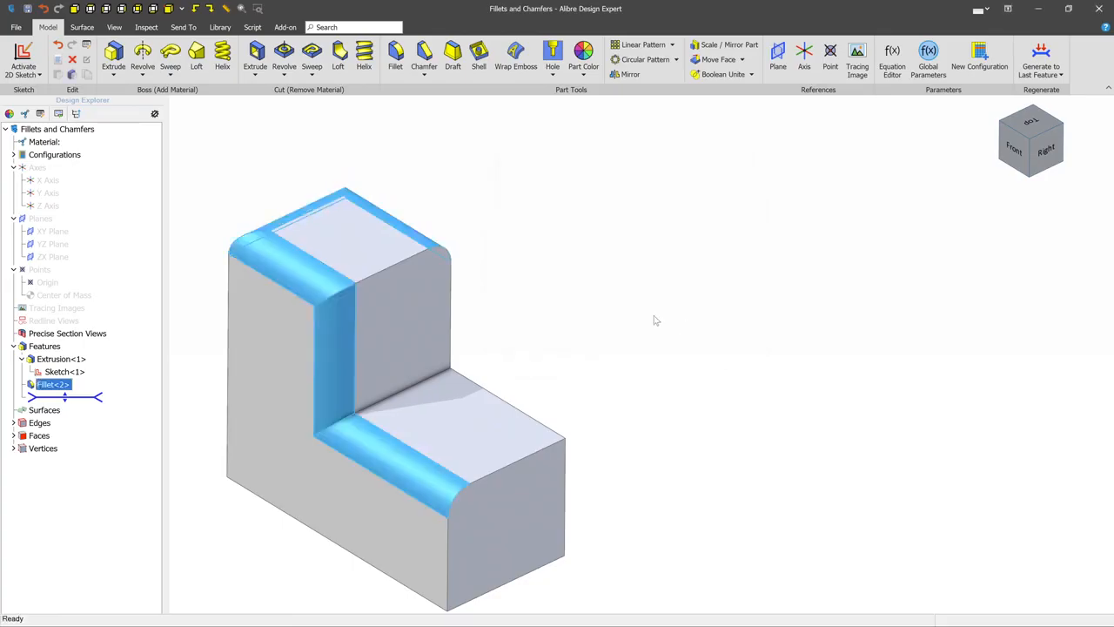
pyautogui.click(656, 320)
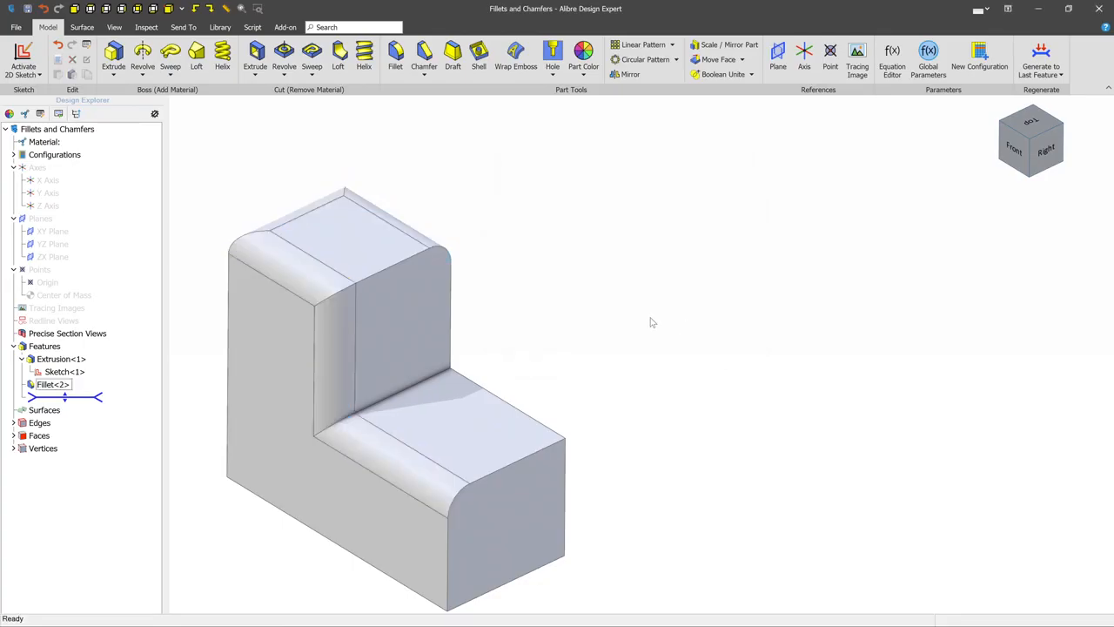
# Start another fillet on the lower step's top end edge, with Tangent Propagate off and a 0.200" radius
pyautogui.click(396, 54)
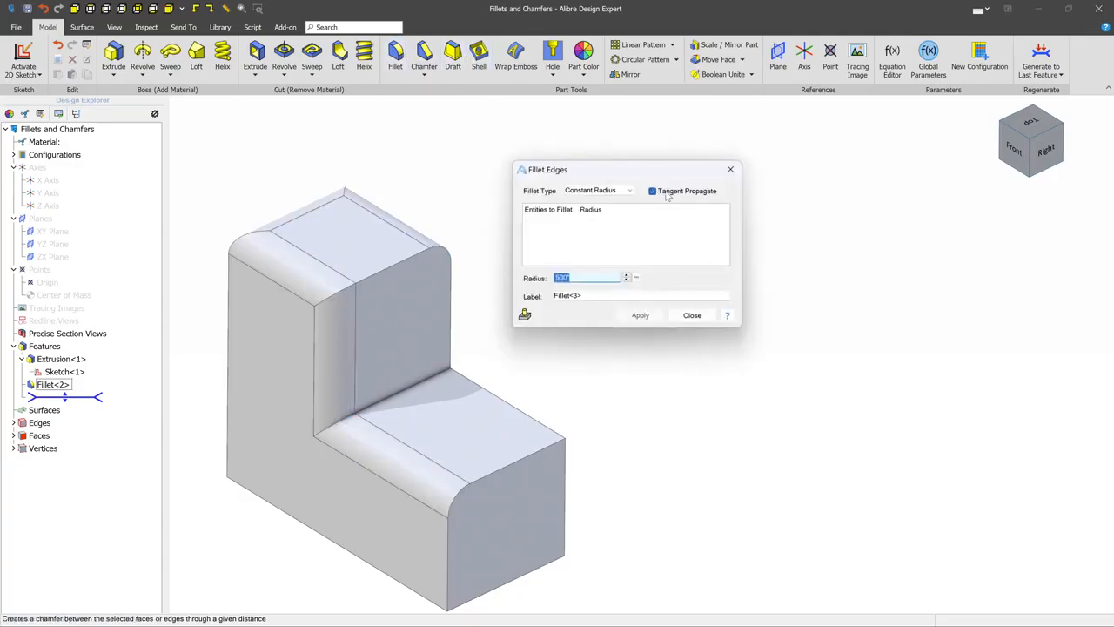
pyautogui.click(525, 316)
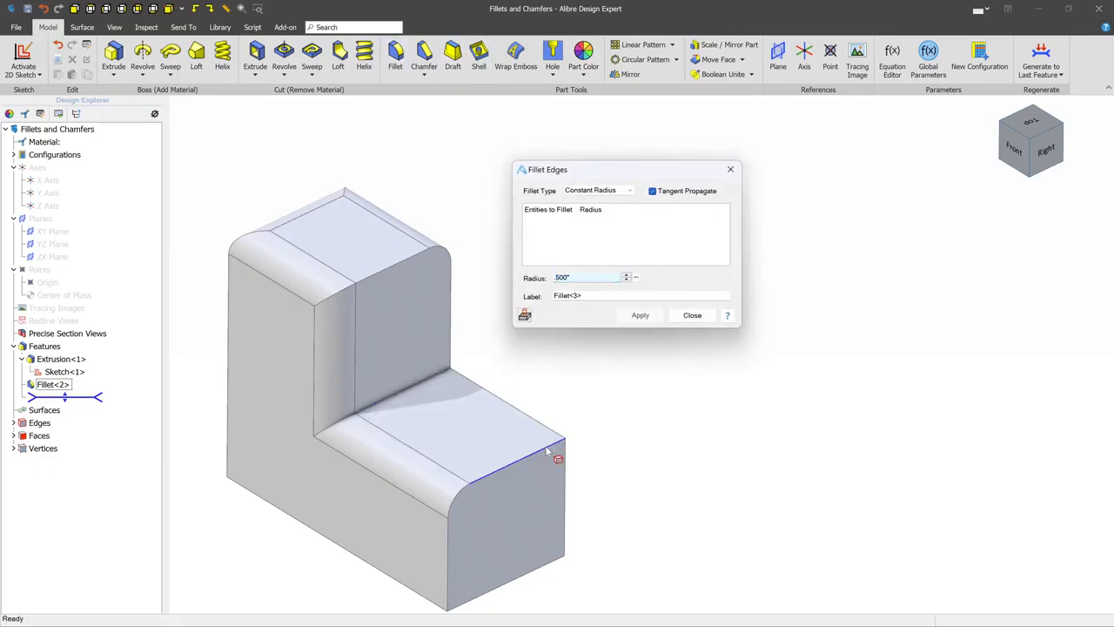
pyautogui.click(546, 450)
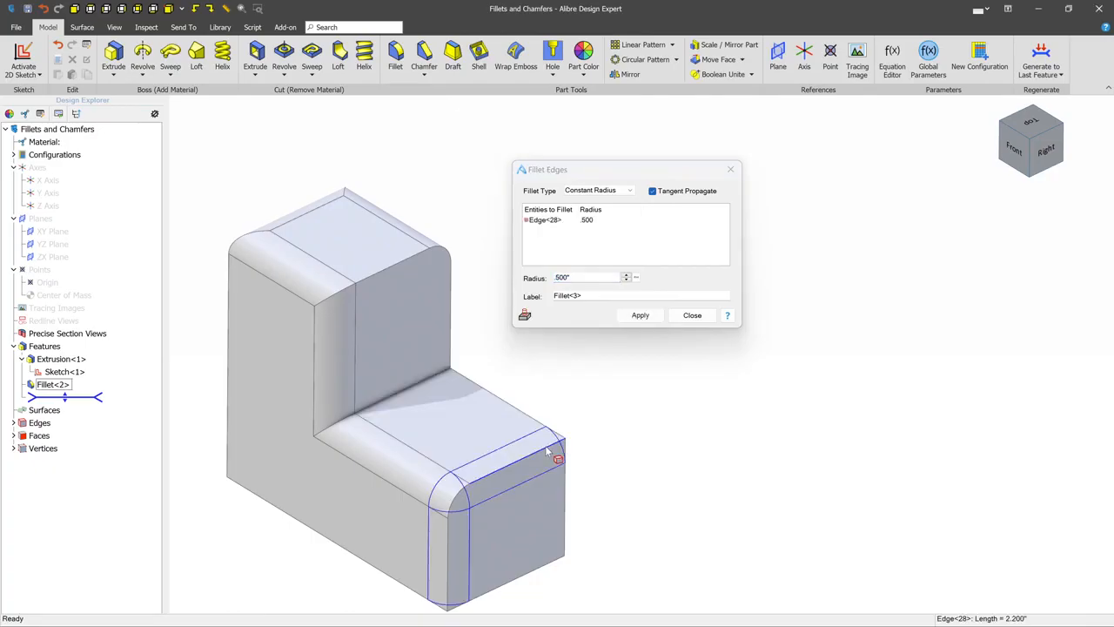
pyautogui.click(653, 191)
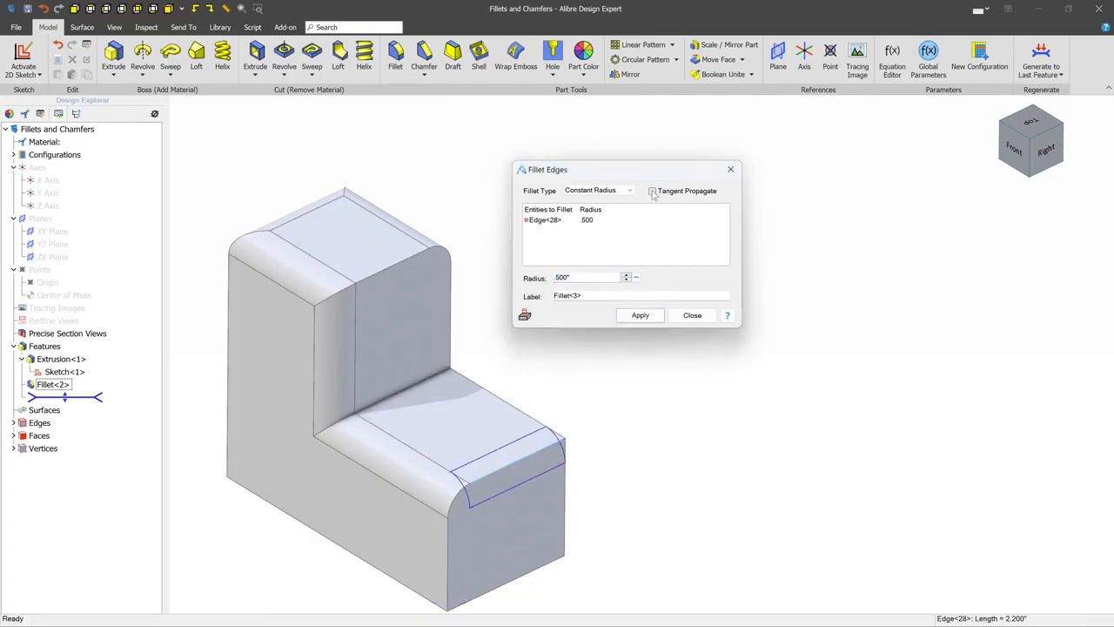
pyautogui.click(627, 279)
pyautogui.click(627, 279)
pyautogui.click(626, 279)
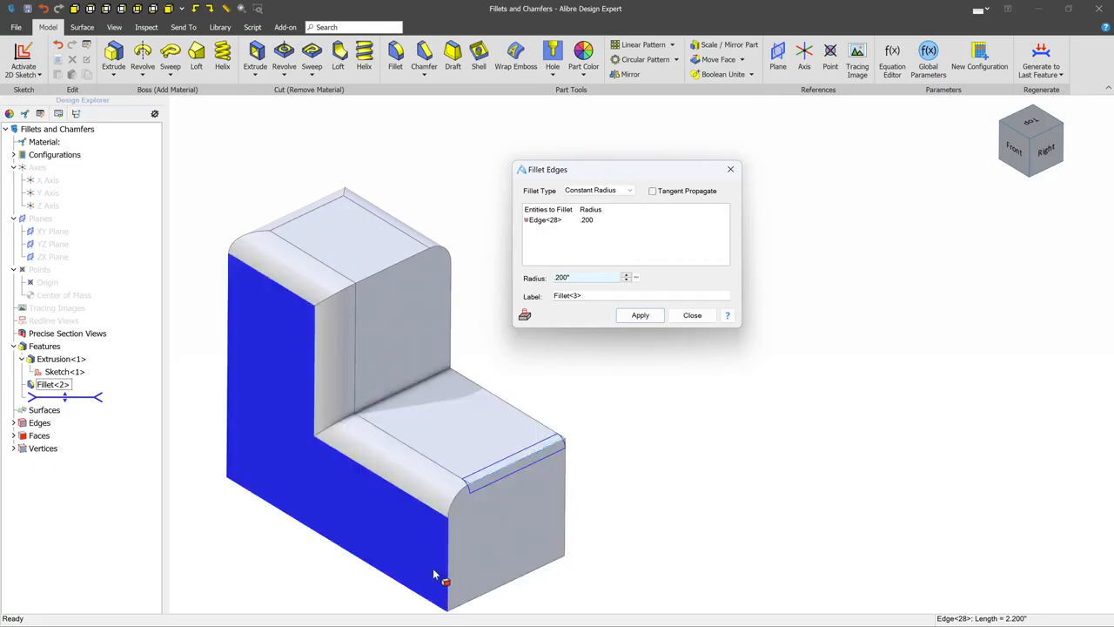
# Enable Tangent Propagate and the 3D preview for the lower step's end-edge fillet, and apply it
pyautogui.click(651, 191)
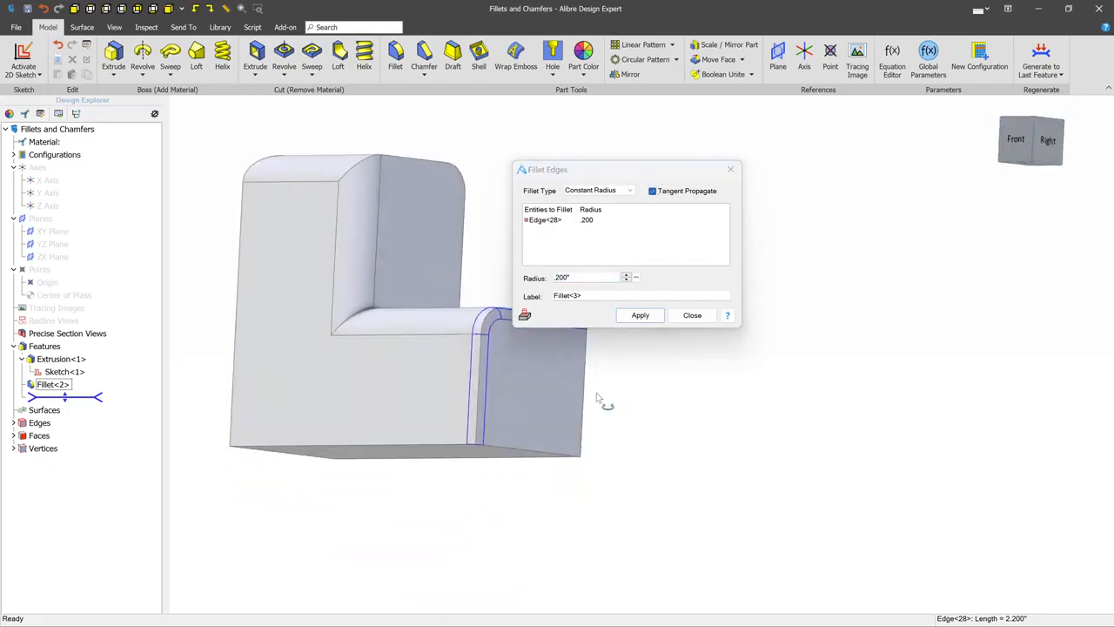
pyautogui.click(524, 315)
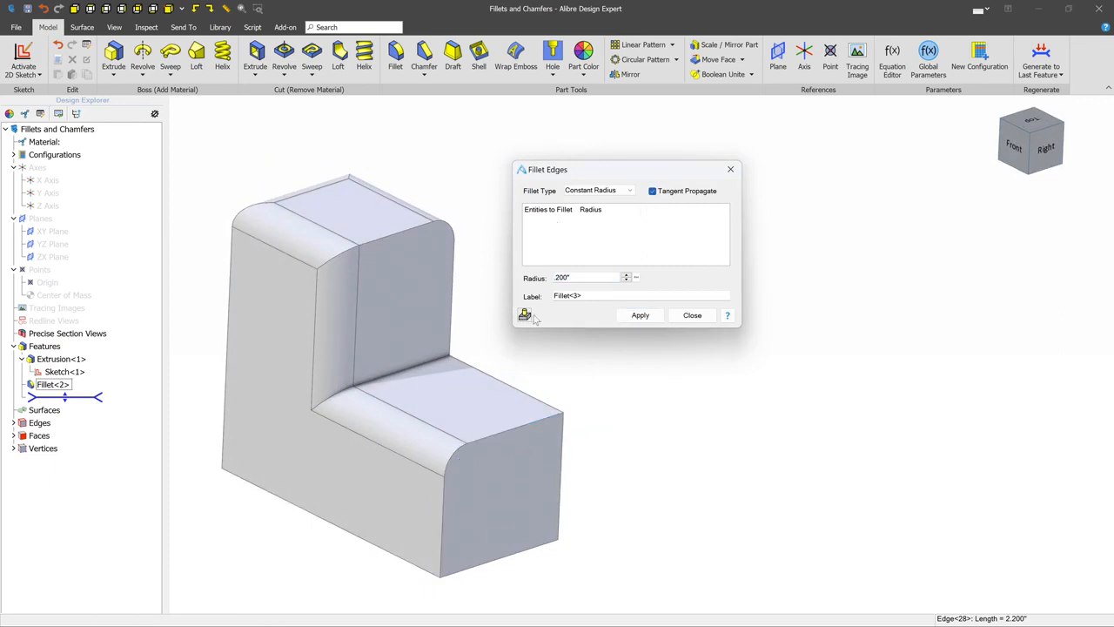
pyautogui.click(652, 318)
# Start a Variable Radius fillet on the block's long bottom back edge, with a 0.400" start radius and 0.200" end radius
pyautogui.moveTo(528, 407); pyautogui.dragTo(379, 366, button='middle')
pyautogui.moveTo(397, 293); pyautogui.dragTo(393, 379, button='middle')
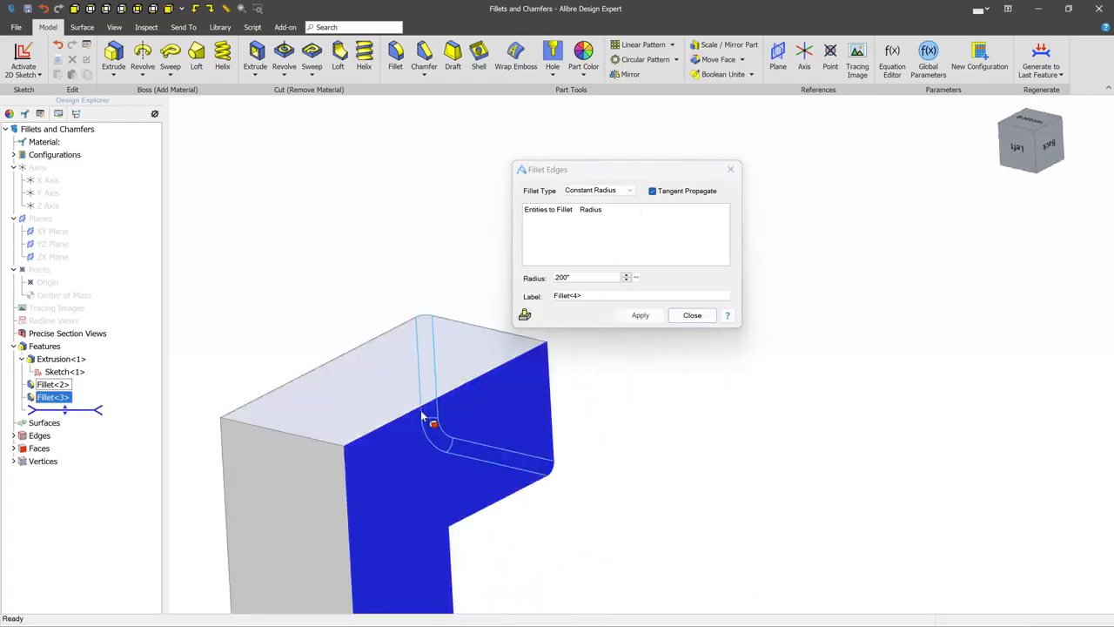
pyautogui.click(421, 406)
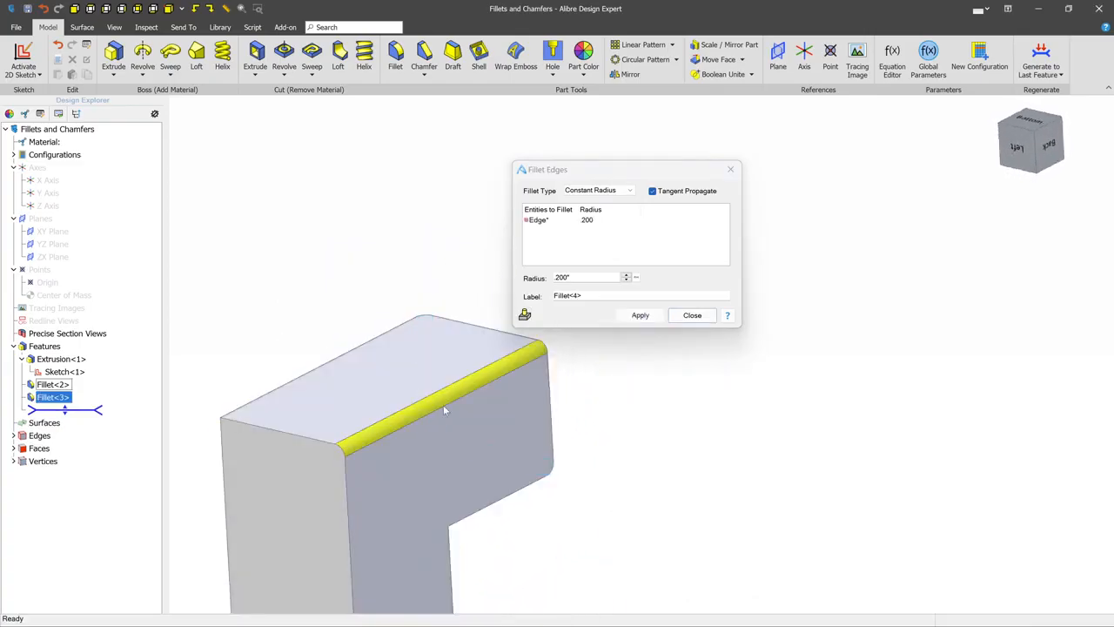
pyautogui.click(629, 191)
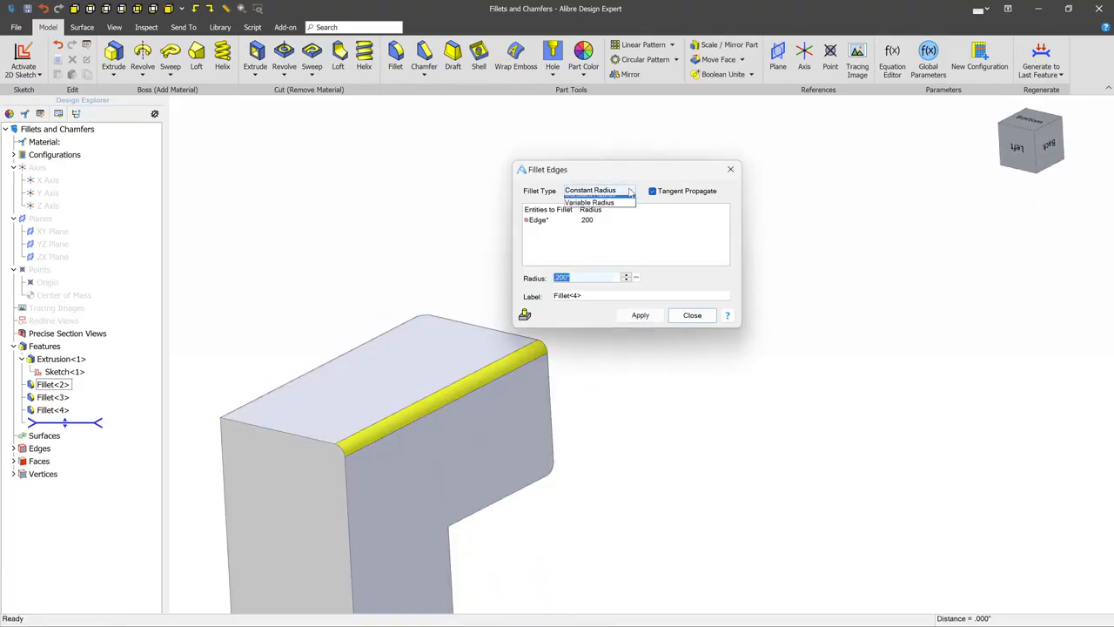
pyautogui.click(608, 210)
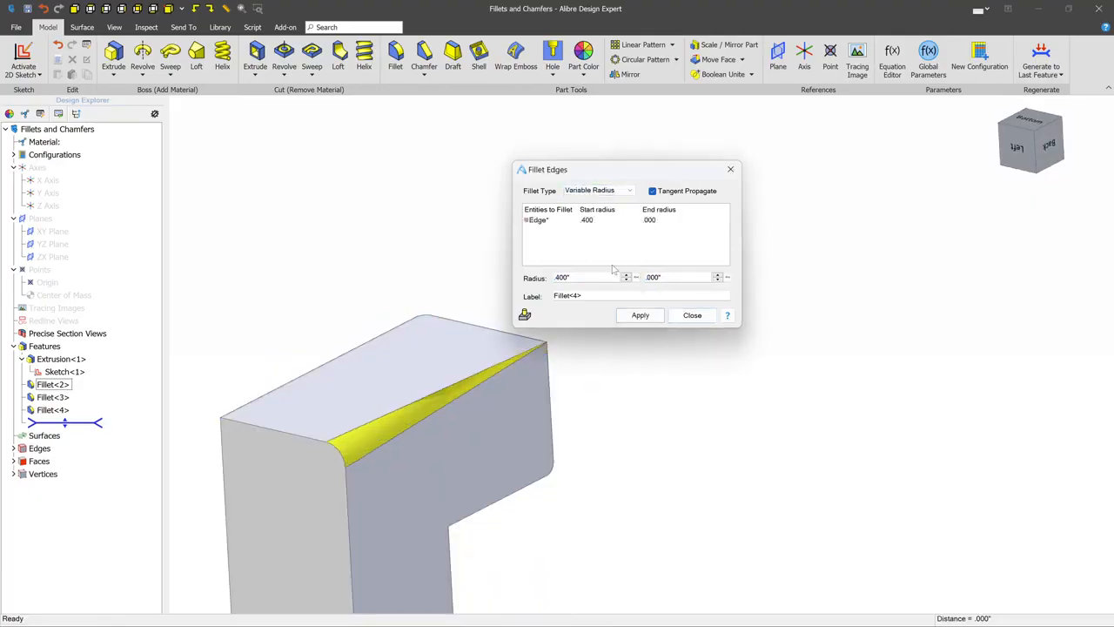
pyautogui.click(674, 276)
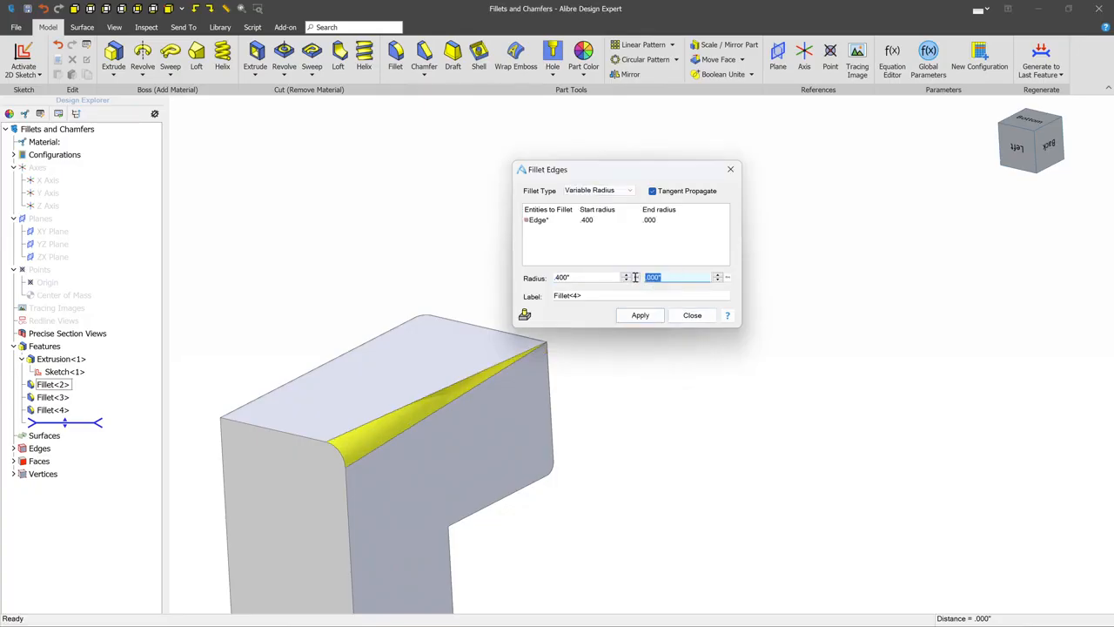
pyautogui.write('.2')
pyautogui.press('Tab')
# Add the tall block's outer front vertical edge to the variable fillet and set the first edge's end radius to 0.500"
pyautogui.moveTo(555, 350); pyautogui.dragTo(320, 423, button='middle')
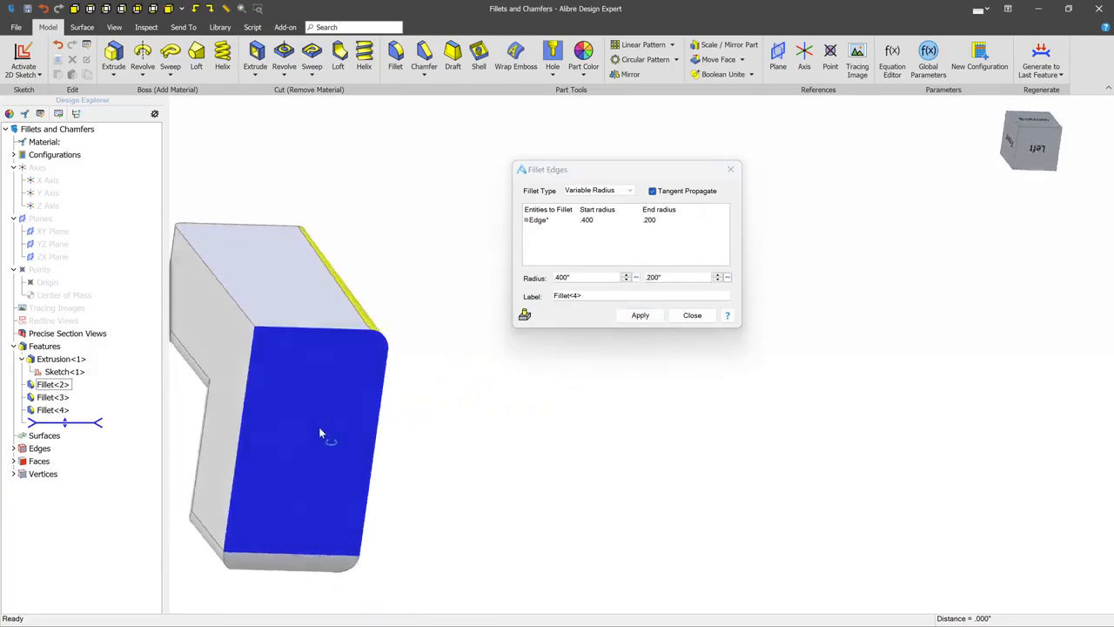
pyautogui.click(247, 430)
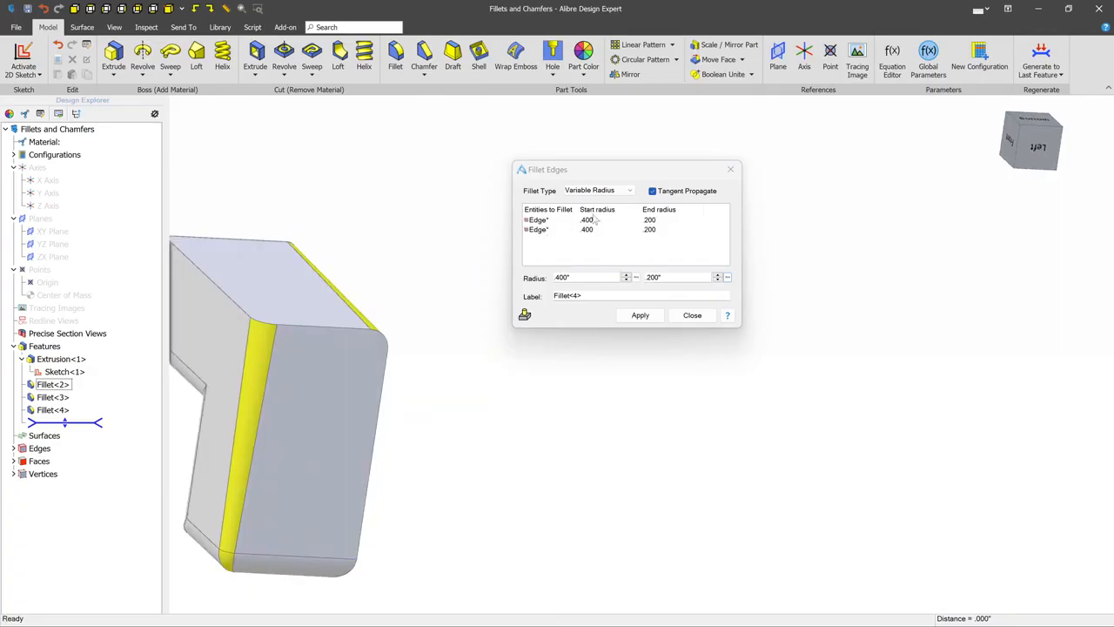
pyautogui.click(718, 275)
pyautogui.click(718, 275)
pyautogui.click(718, 275)
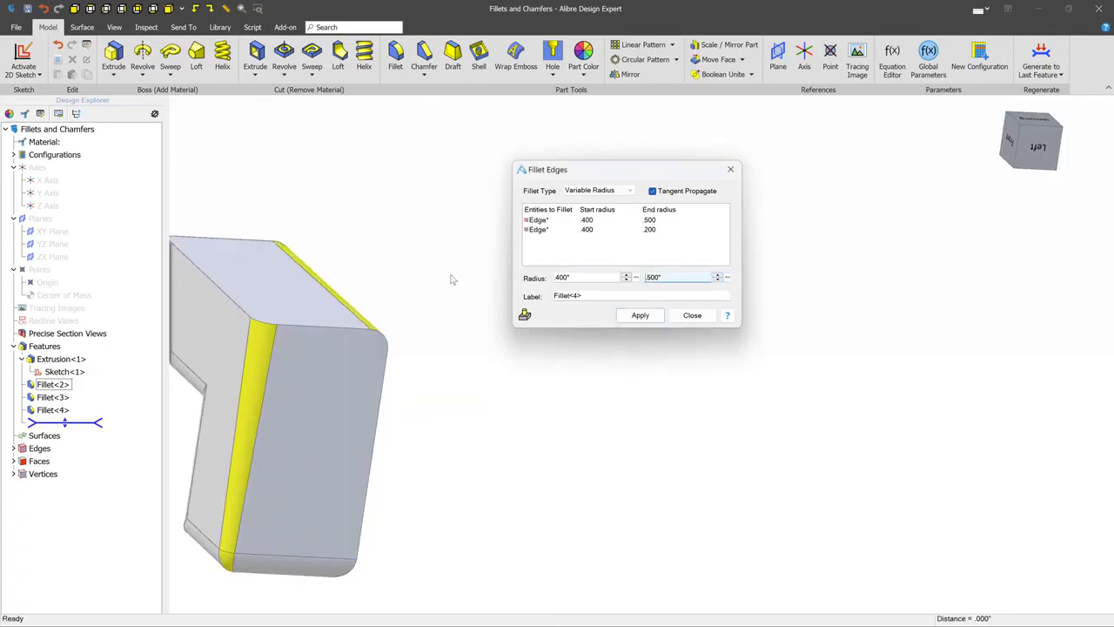
# Review the radii of both fillet edges and the available fillet types, and close the fillet without applying it
pyautogui.click(537, 221)
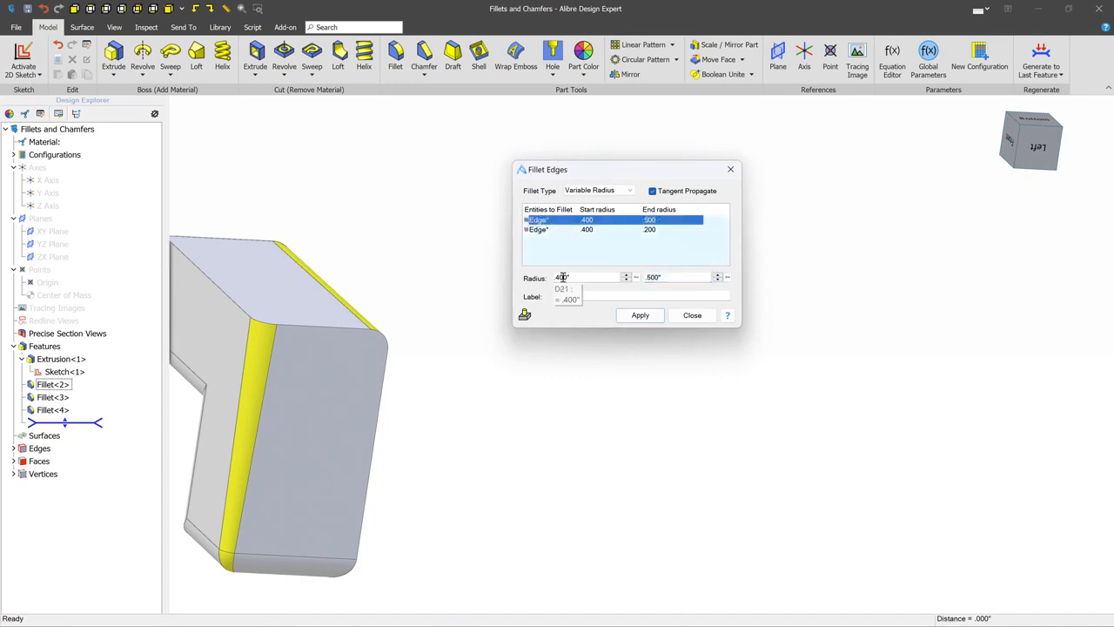
pyautogui.click(537, 229)
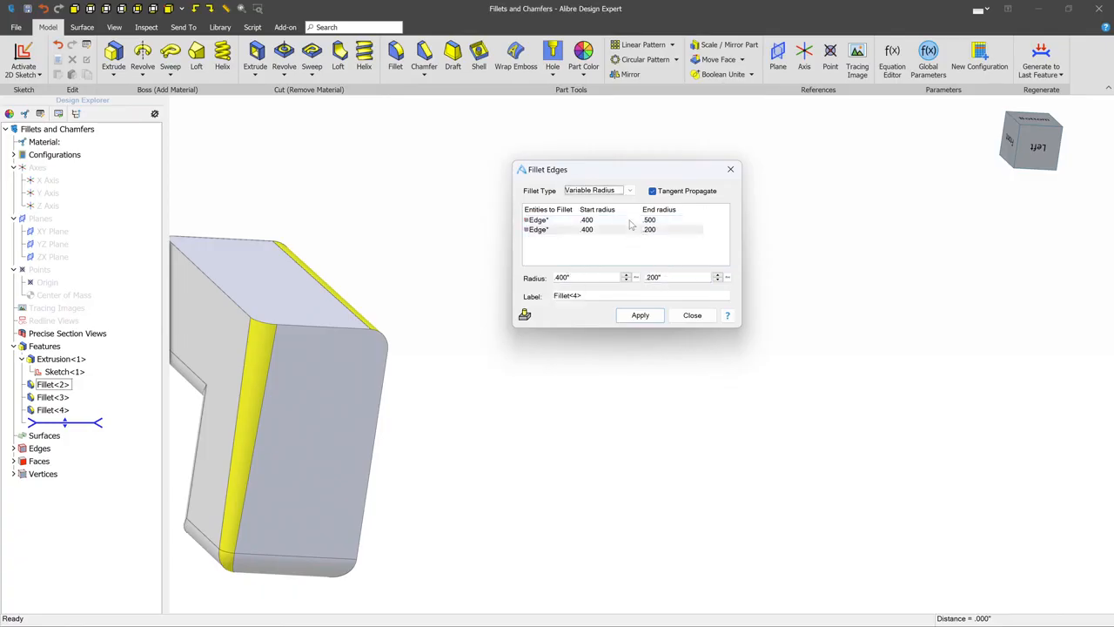
pyautogui.click(598, 190)
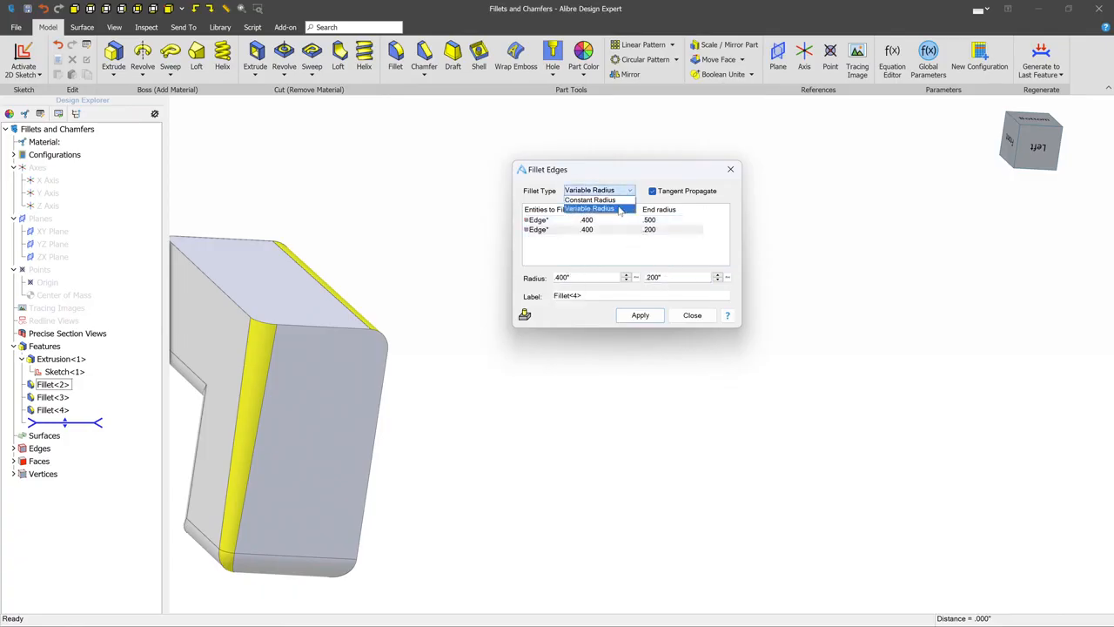
pyautogui.click(701, 319)
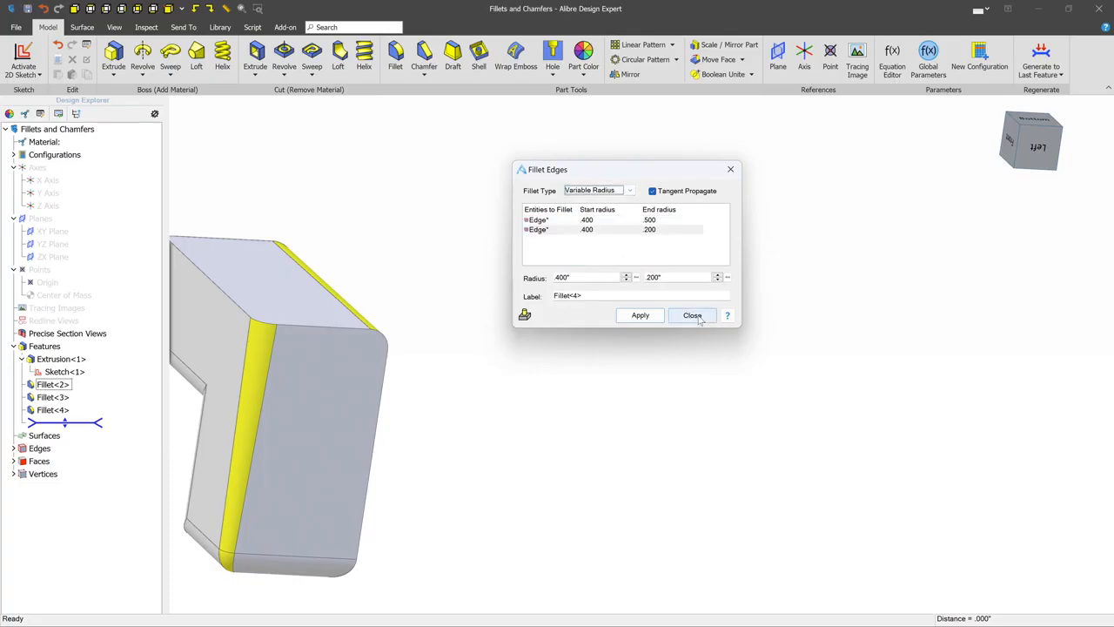
pyautogui.click(693, 315)
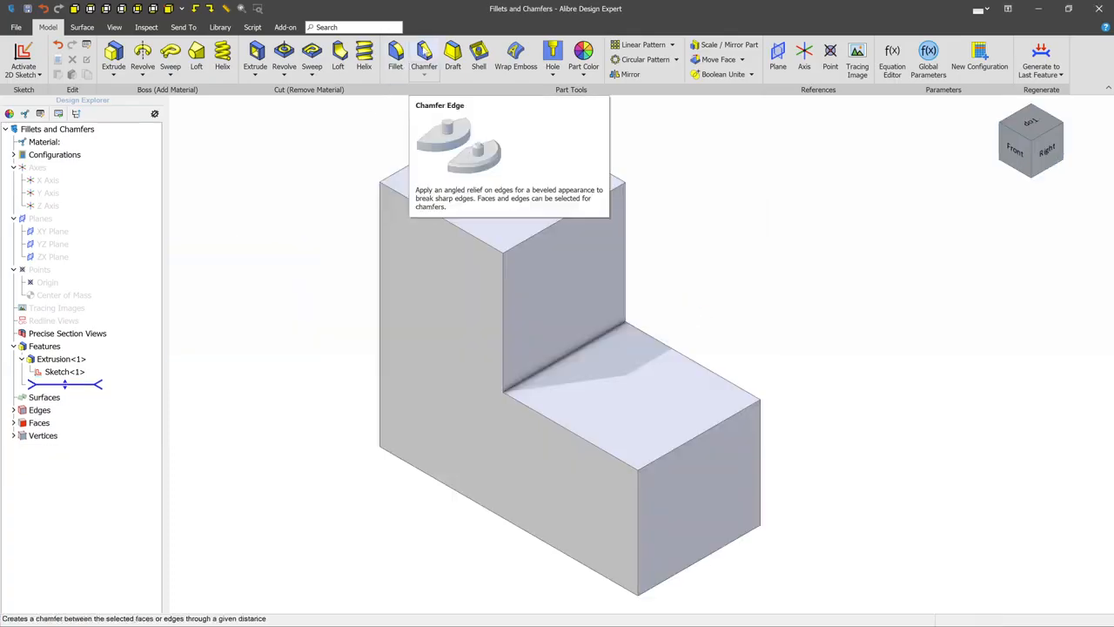
# Start a 0.250" equal-distance chamfer on the tall block's top front and top back edges and the lower step's end face
pyautogui.click(424, 55)
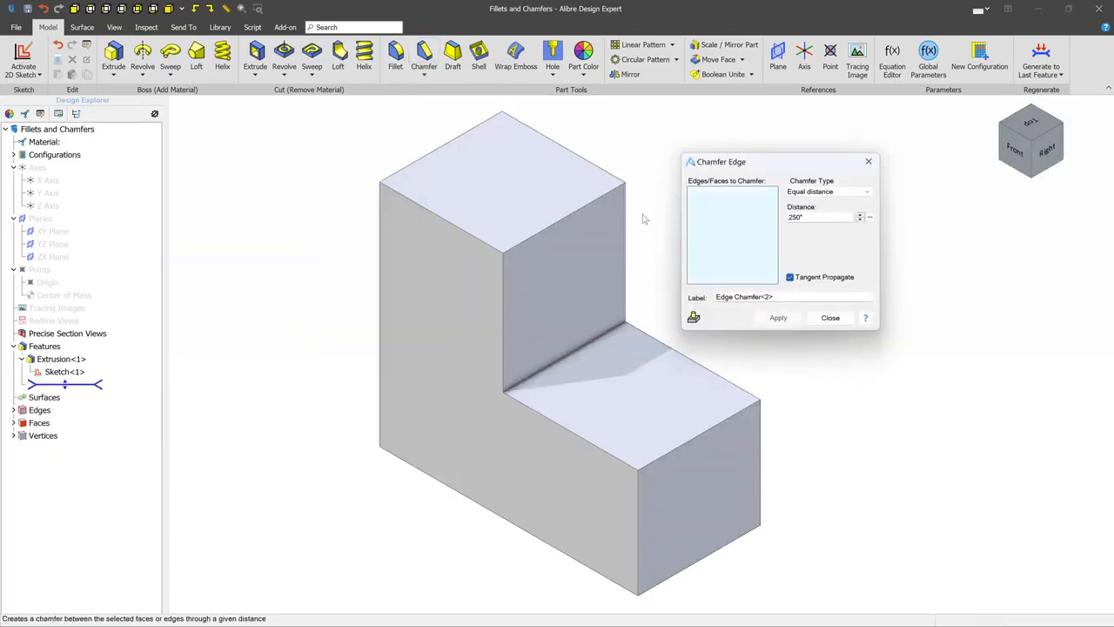
pyautogui.moveTo(644, 218); pyautogui.dragTo(557, 218, button='middle')
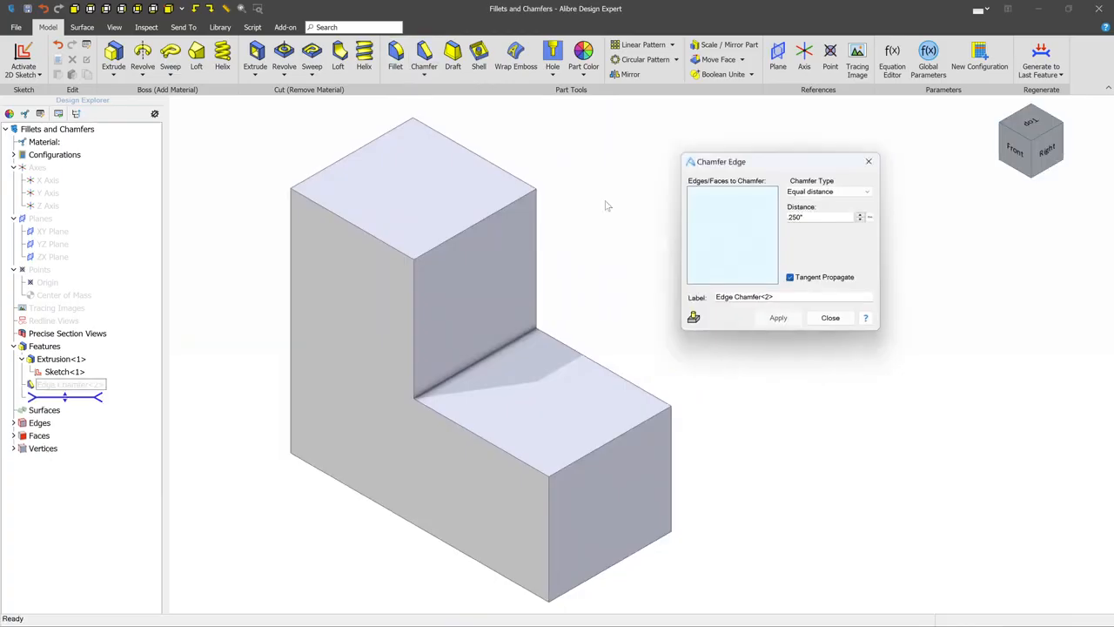
pyautogui.click(505, 173)
pyautogui.click(374, 241)
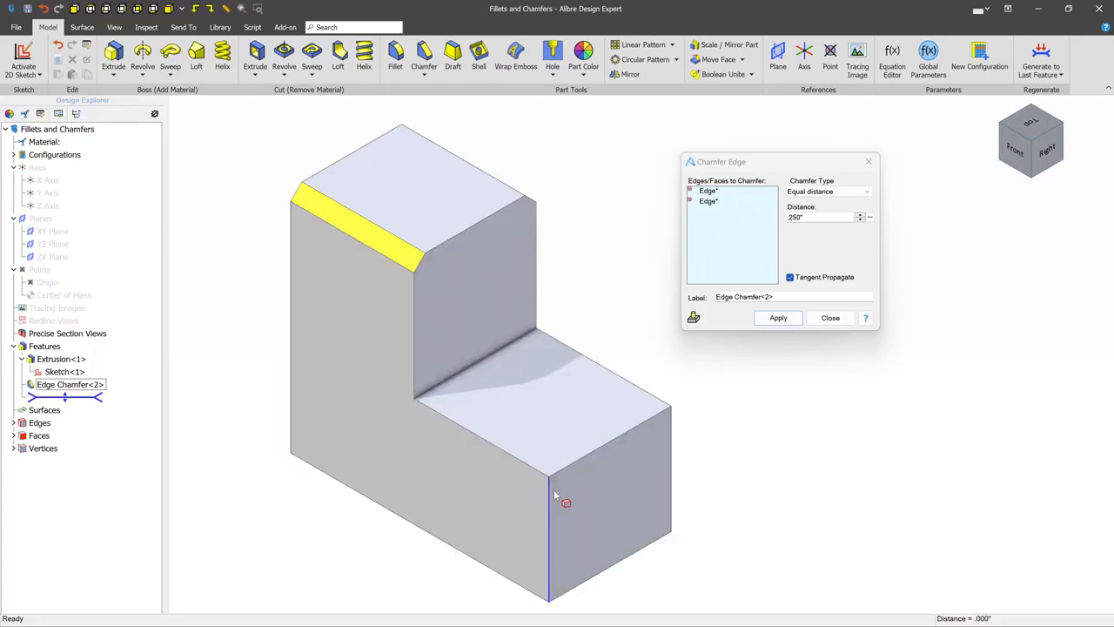
pyautogui.click(610, 503)
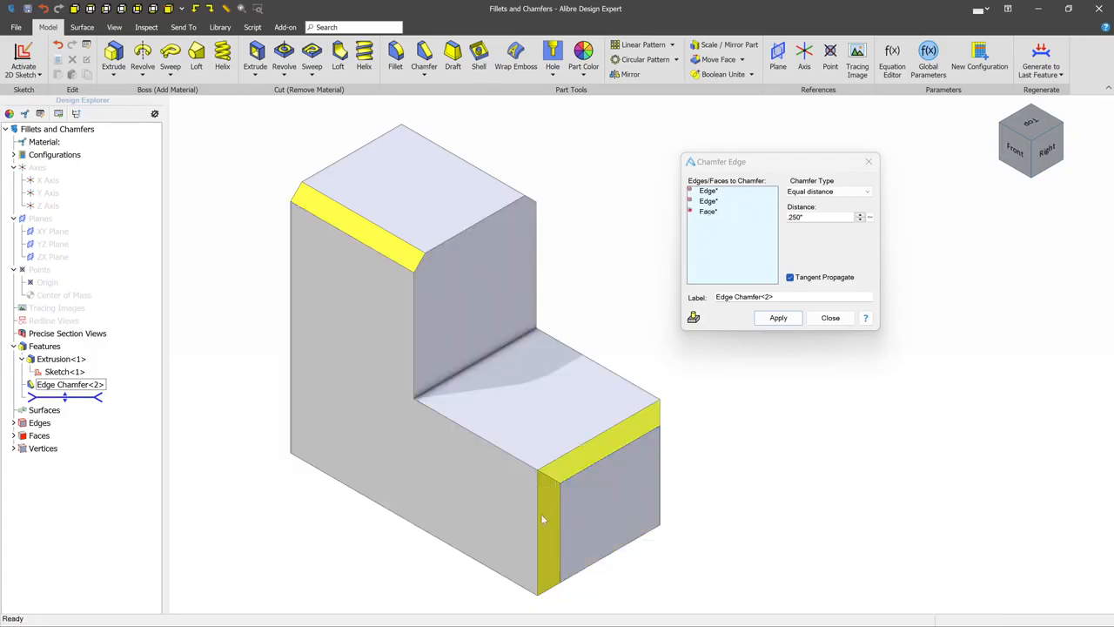
# Add the tall block's inner front vertical edge and the lower step's long front top edge to the chamfer, comparing wireframe and 3D previews
pyautogui.click(415, 345)
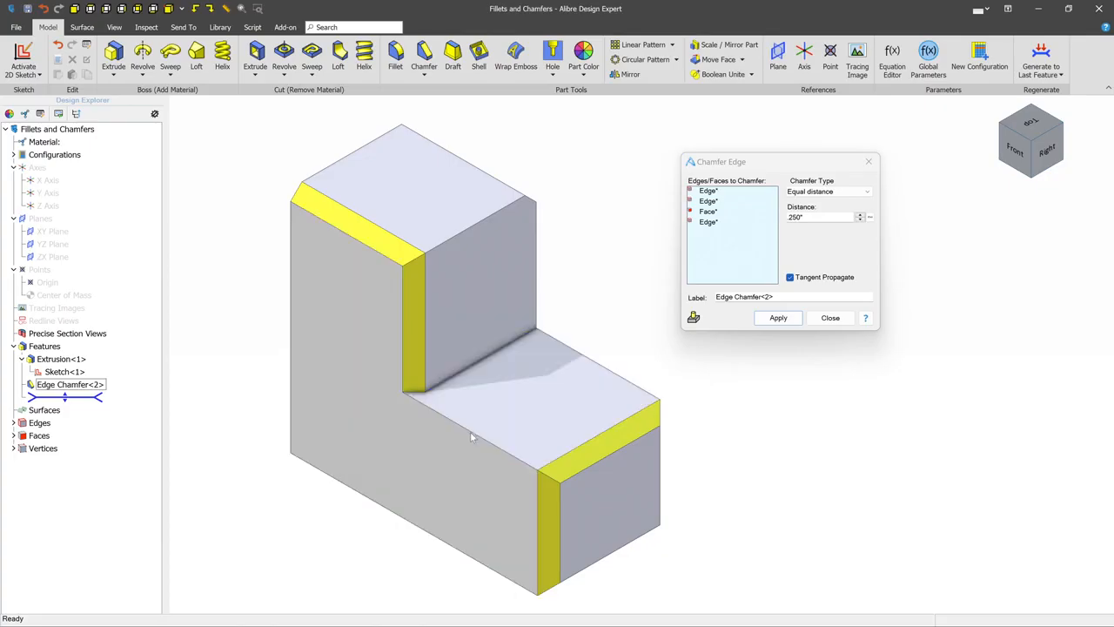
pyautogui.click(694, 317)
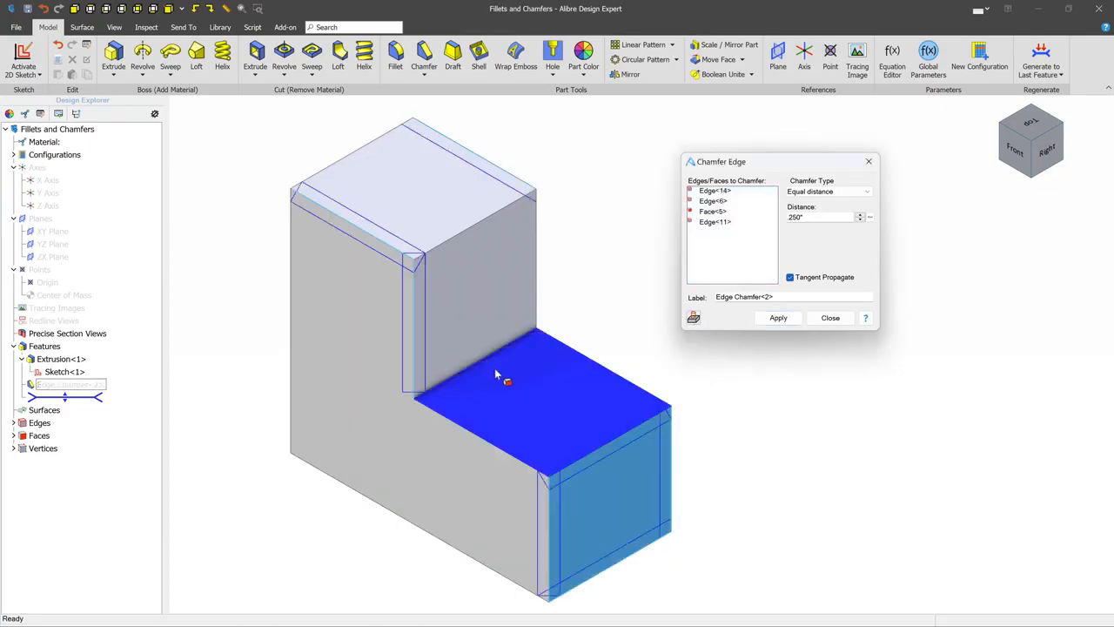
pyautogui.click(470, 433)
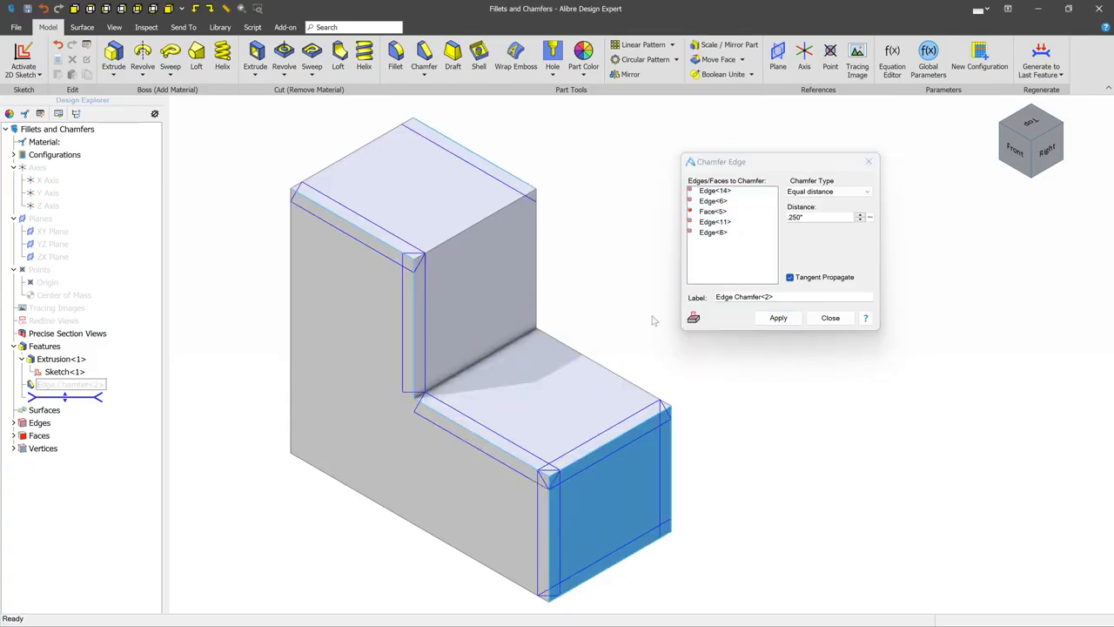
pyautogui.click(694, 317)
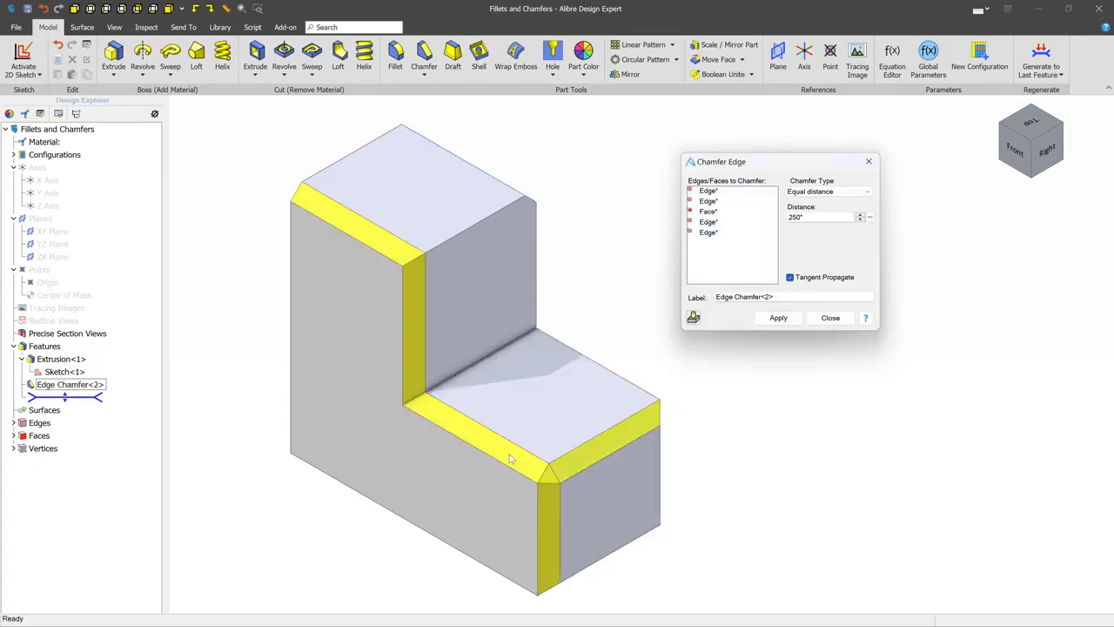
pyautogui.click(867, 192)
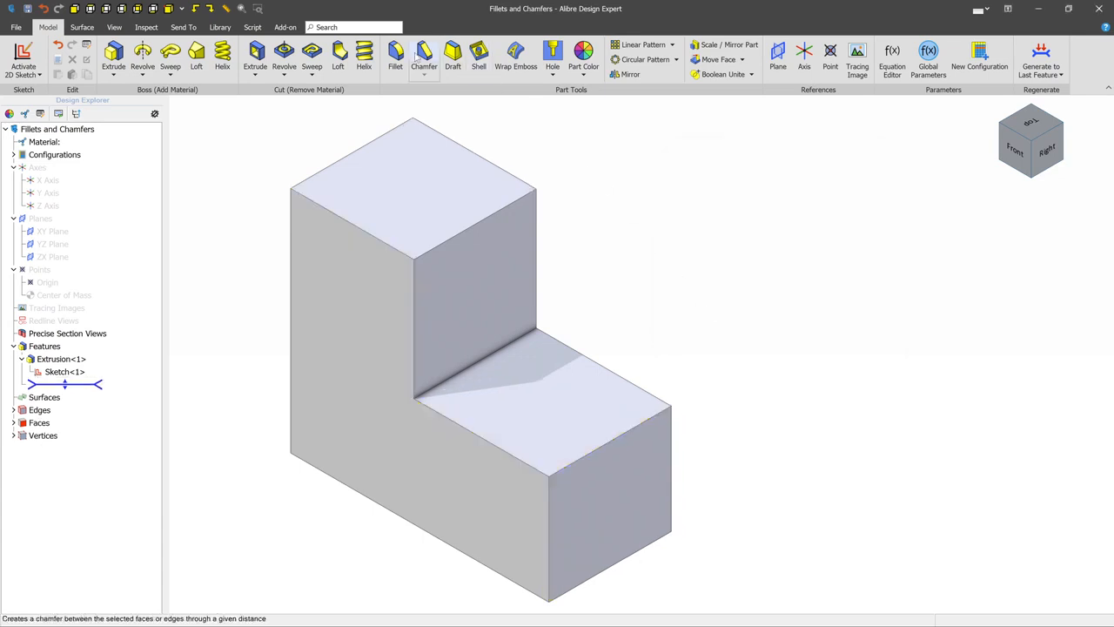
# Apply a 0.400" constant-radius fillet to the tall block's two top edges running front to back and the inner corner edge
pyautogui.click(397, 58)
pyautogui.click(369, 144)
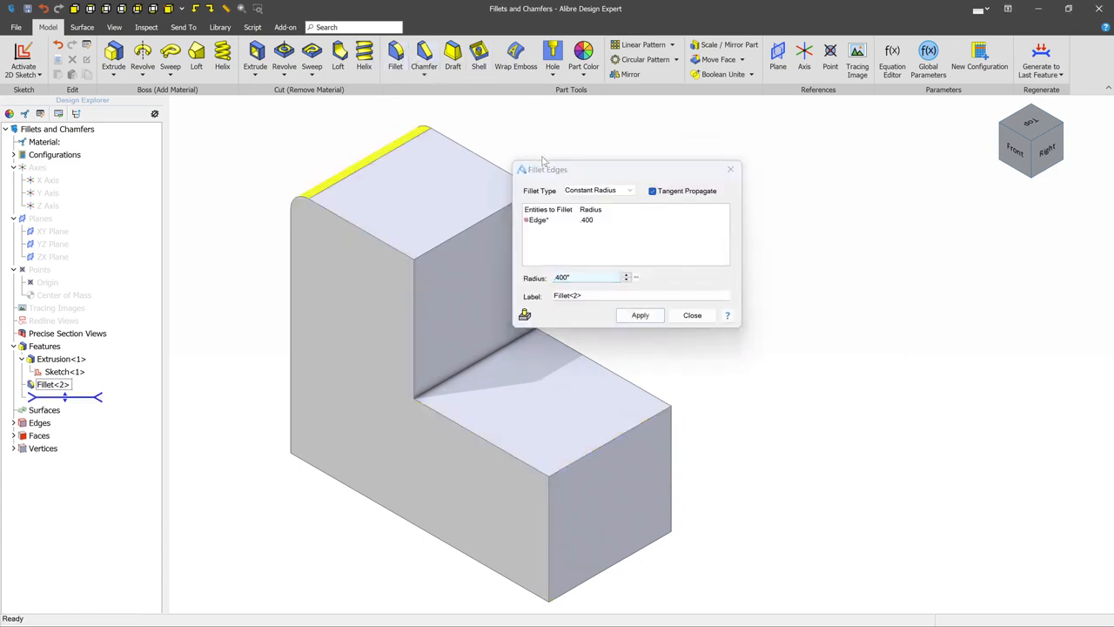
pyautogui.moveTo(589, 169); pyautogui.dragTo(703, 149)
pyautogui.click(514, 209)
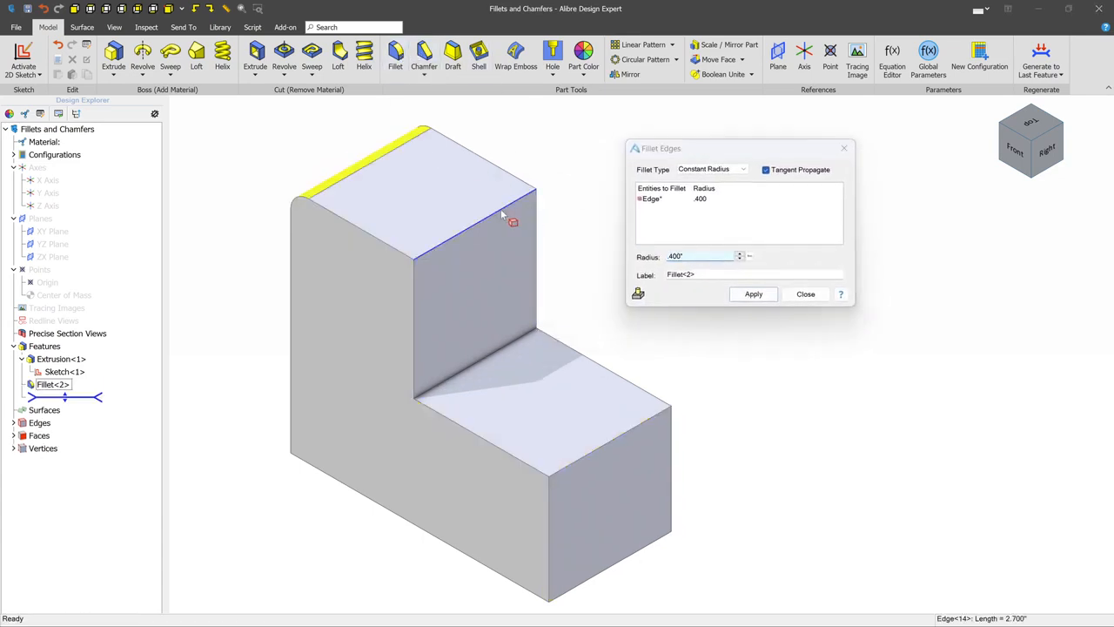
pyautogui.click(494, 355)
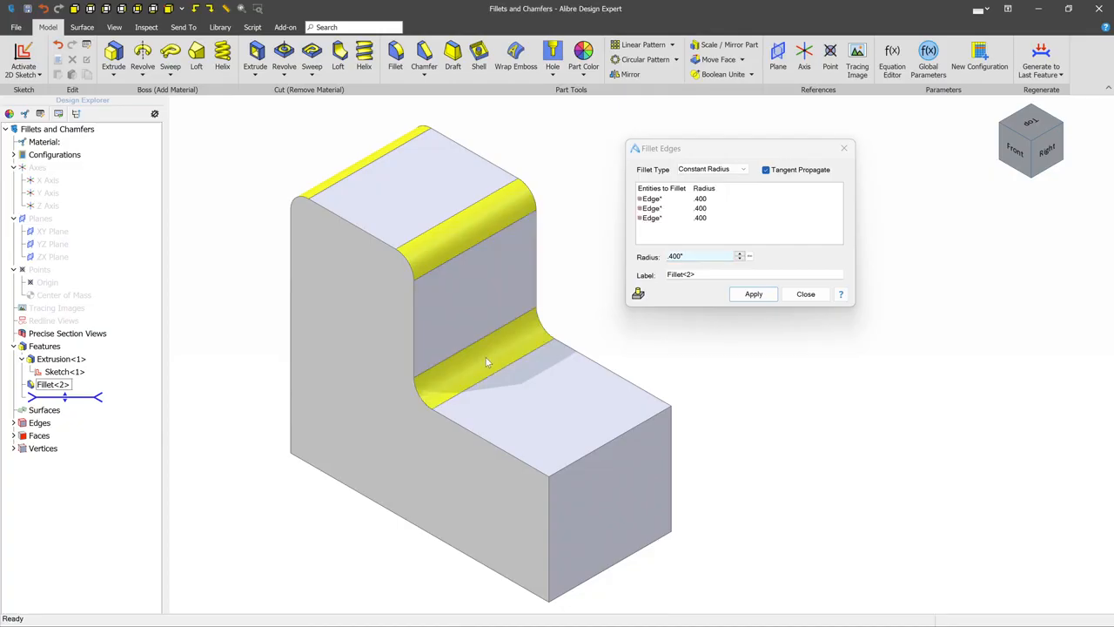
pyautogui.click(753, 295)
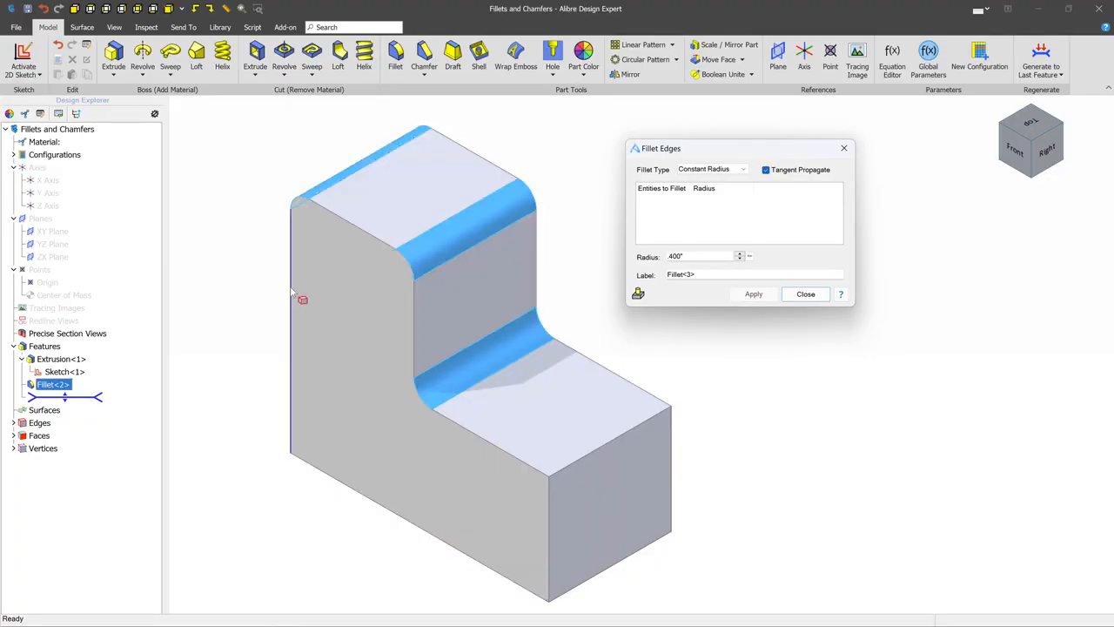
# Fillet the tangent chain of edges around the front L-shaped face with a 0.200" radius, starting from its outer vertical edge
pyautogui.click(293, 296)
pyautogui.click(740, 258)
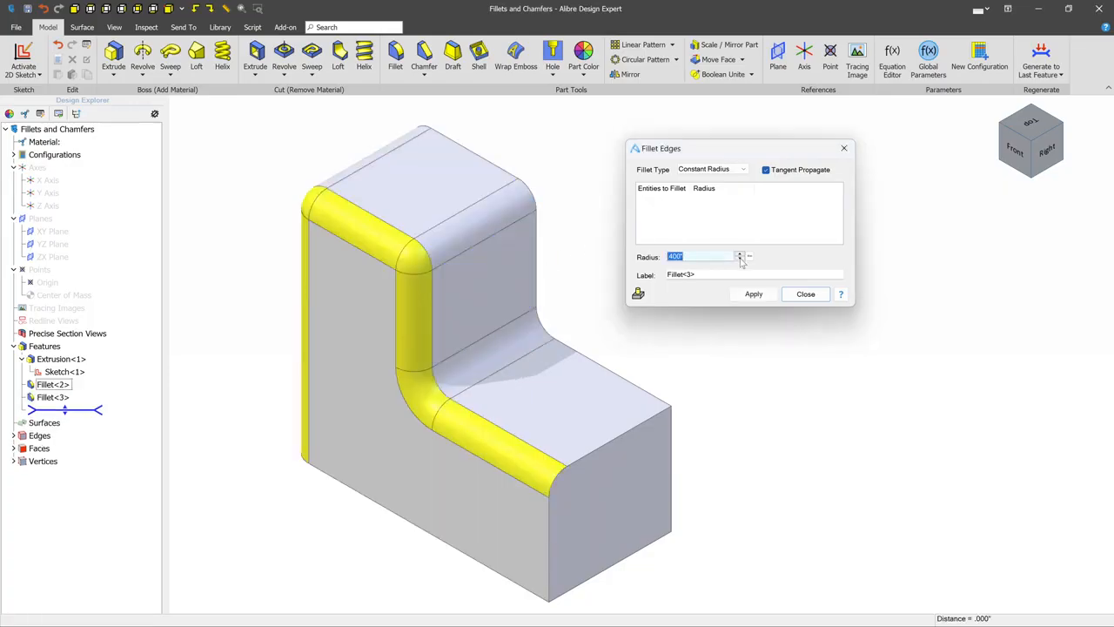
pyautogui.click(740, 259)
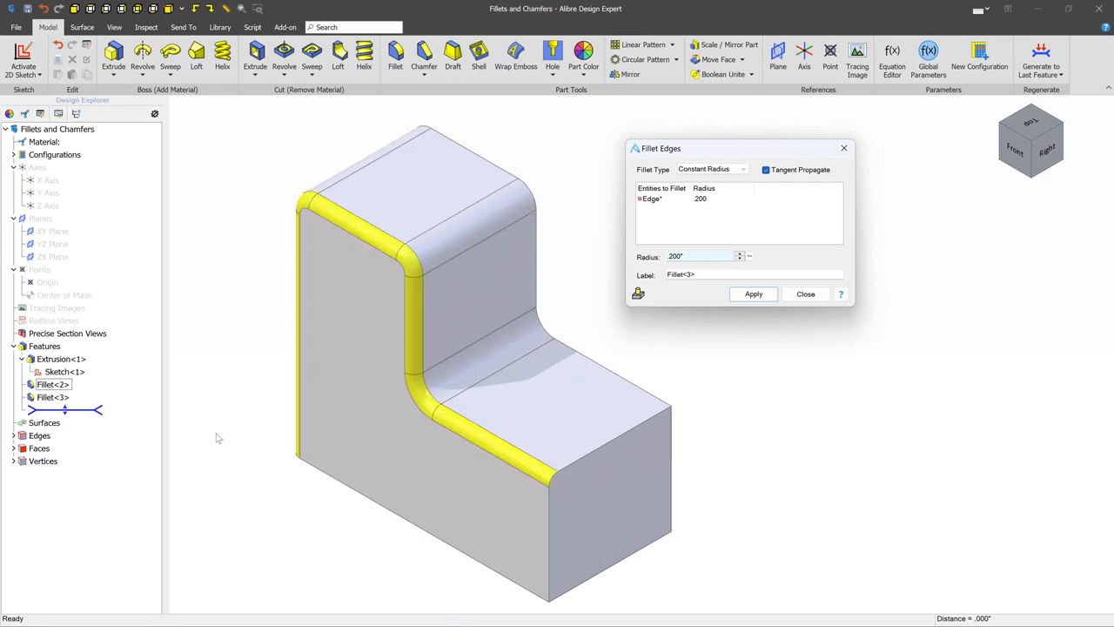
pyautogui.click(756, 295)
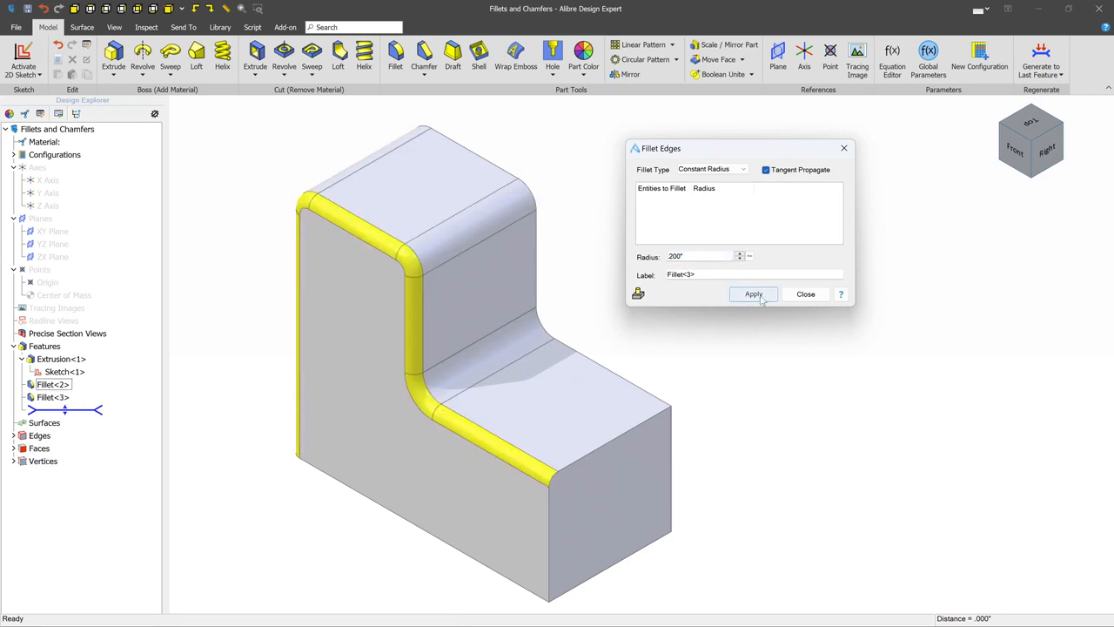
pyautogui.press('Escape')
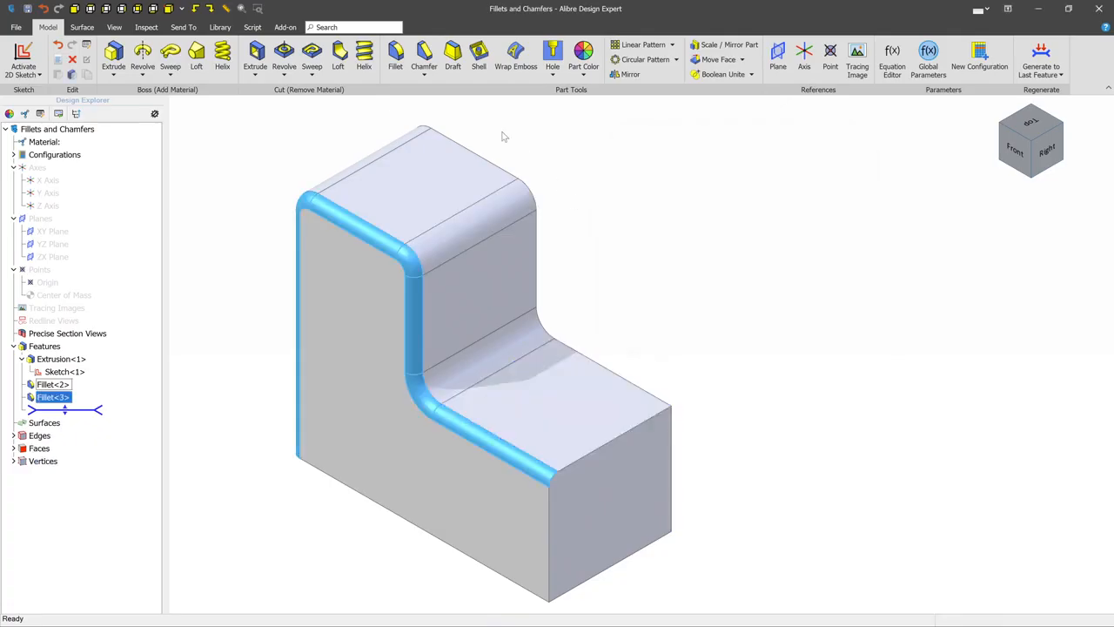
# Apply a 0.250" equal-distance chamfer with Tangent Propagate along the upper edge chain of the back L-shaped face
pyautogui.click(424, 57)
pyautogui.click(627, 380)
pyautogui.moveTo(627, 380); pyautogui.dragTo(457, 361, button='middle')
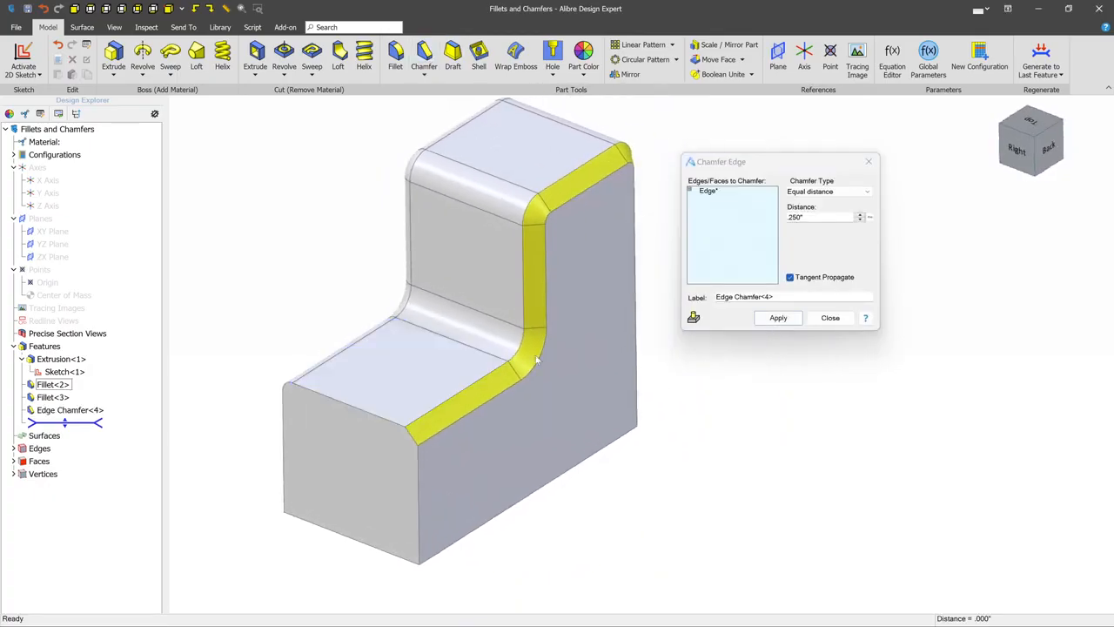
pyautogui.click(778, 317)
pyautogui.click(830, 317)
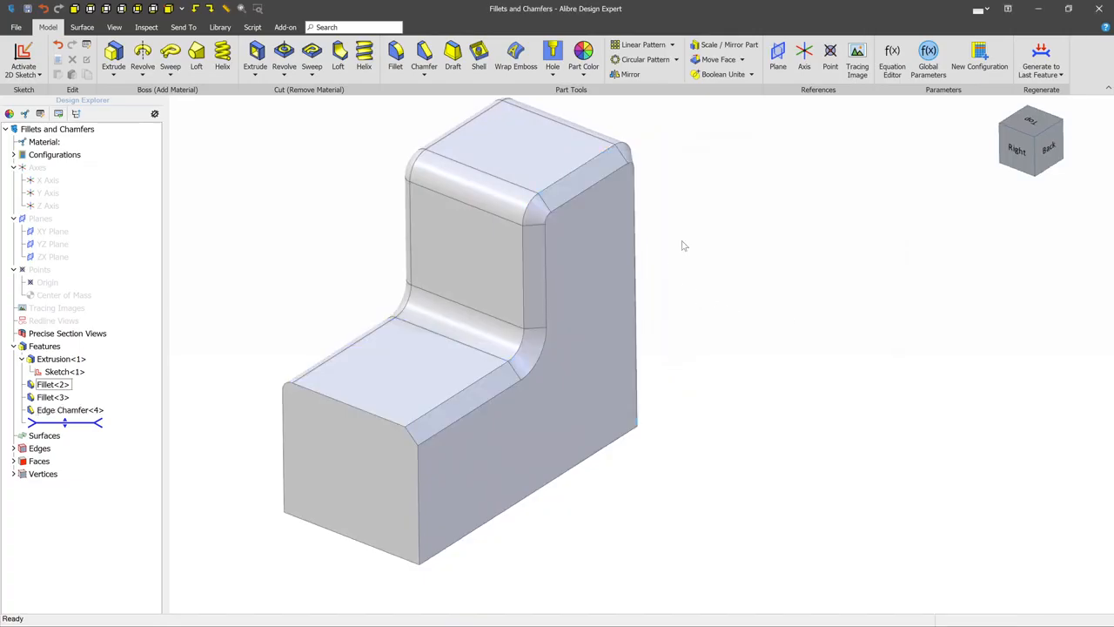